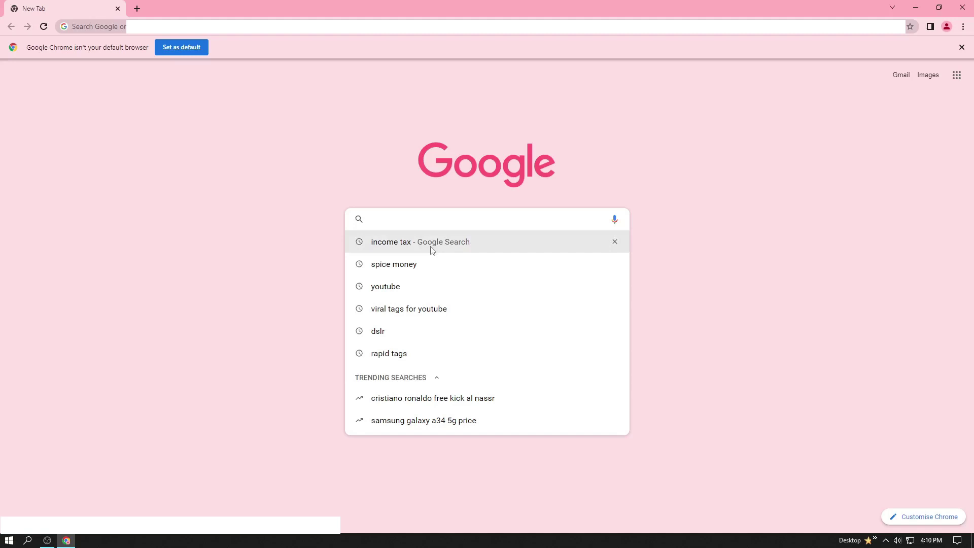
Step: Search 'income tax' on Google and open the Income Tax Department home page
{"action": "left_click", "coordinate": [432, 243]}
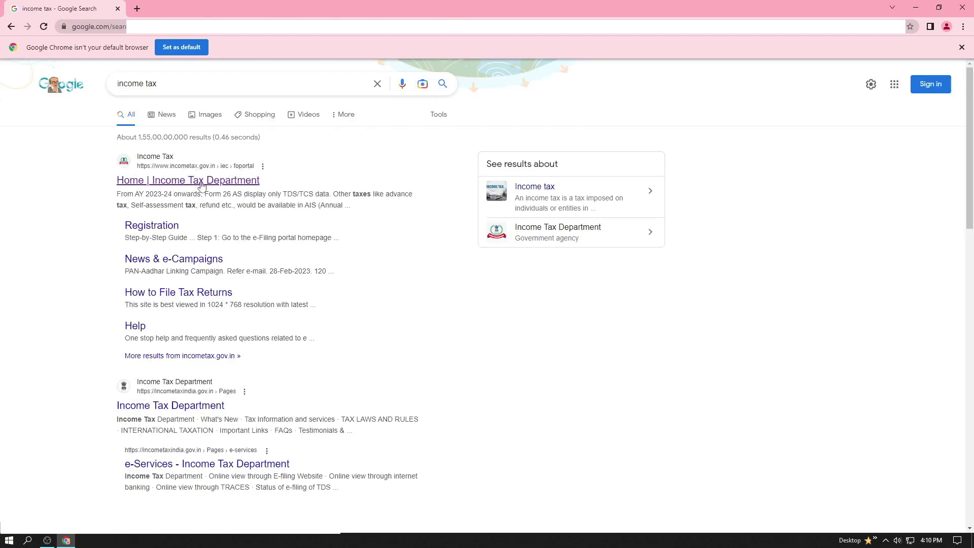
{"action": "left_click", "coordinate": [202, 185]}
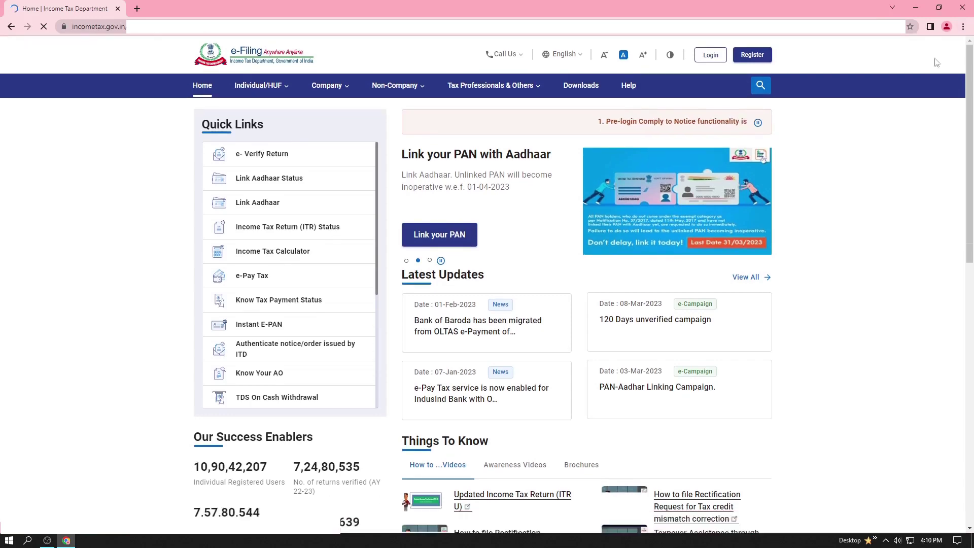
Step: Check Link Aadhaar Status with the PAN and Aadhaar number; it reports PAN not linked
{"action": "left_click", "coordinate": [962, 47]}
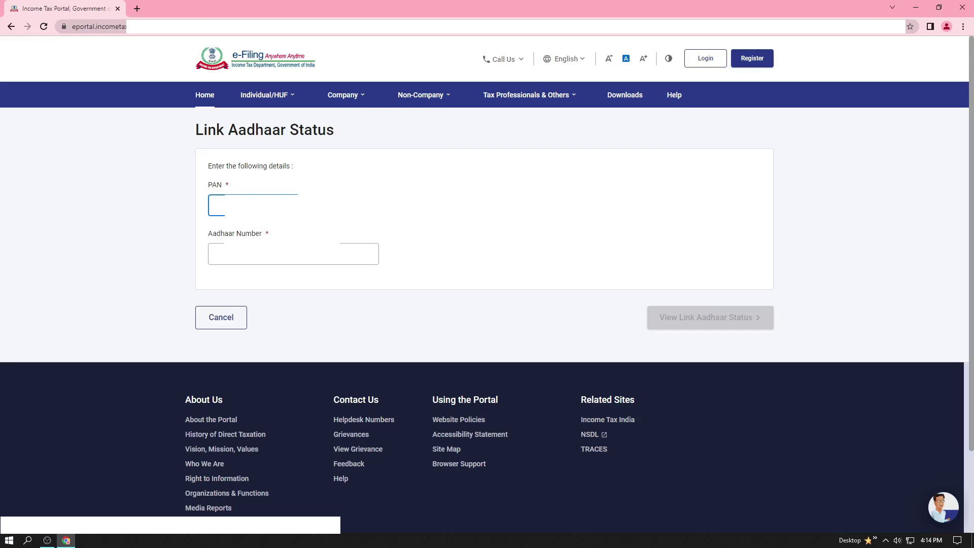
{"action": "type", "text": "BU"}
{"action": "left_click", "coordinate": [257, 261]}
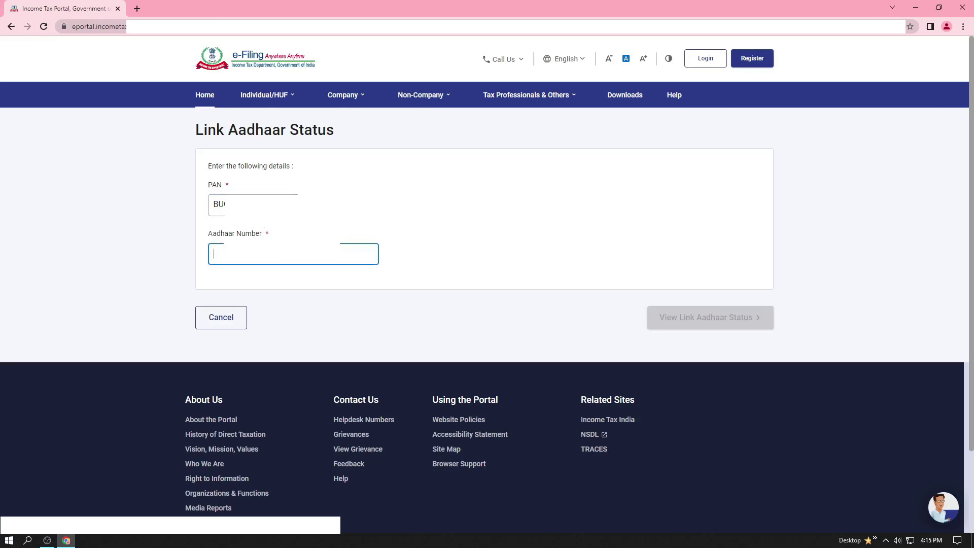
{"action": "type", "text": "52"}
{"action": "left_click", "coordinate": [712, 322]}
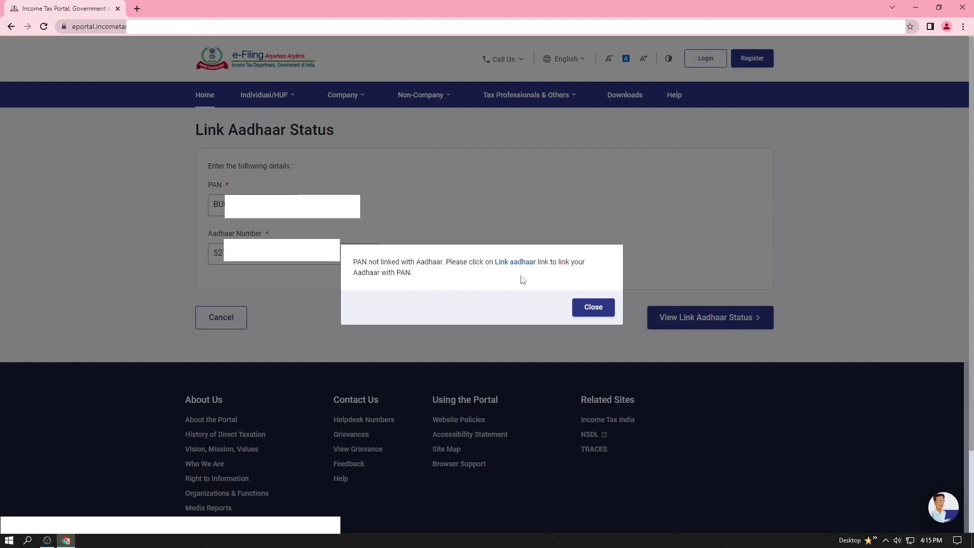
Step: Open the Link Aadhaar form and fill in the PAN and Aadhaar number
{"action": "left_click", "coordinate": [517, 263]}
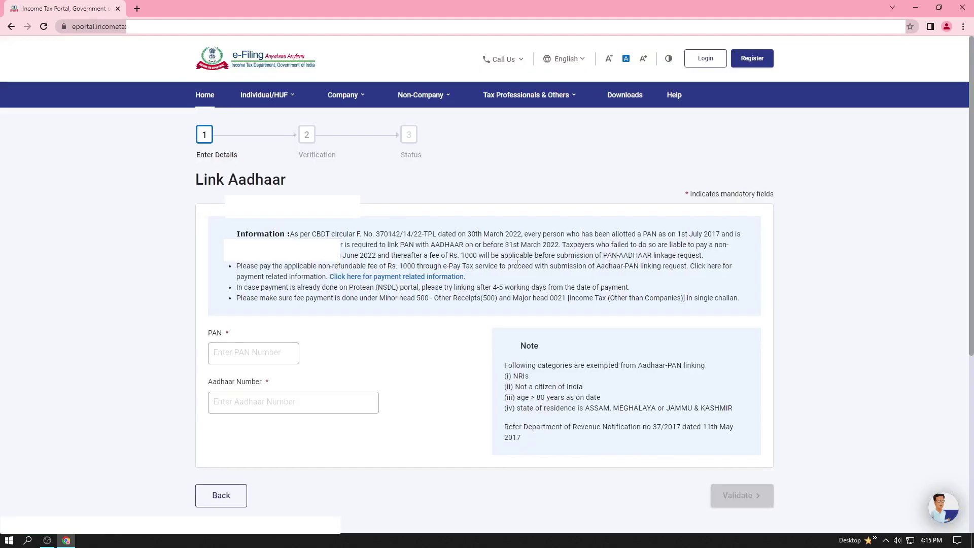
{"action": "left_click", "coordinate": [244, 351]}
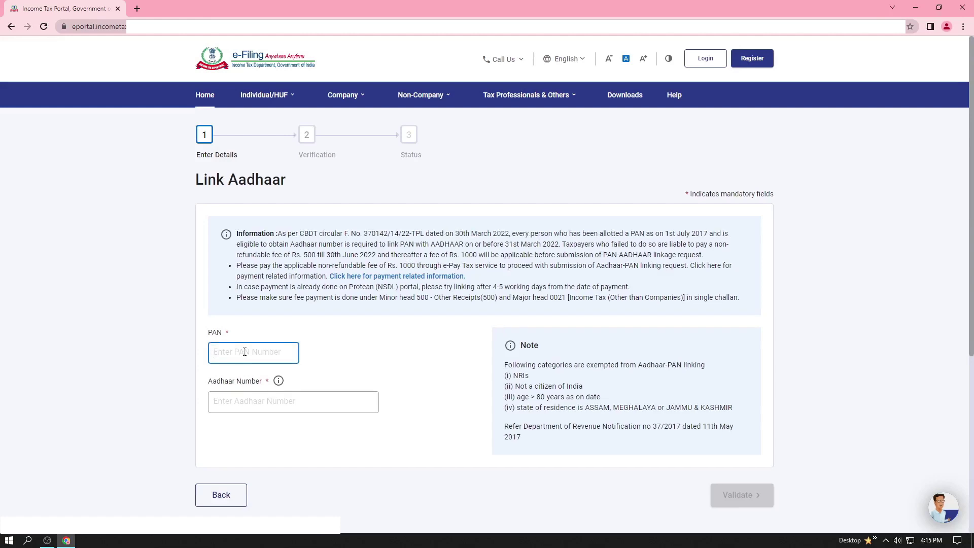
{"action": "type", "text": "BU"}
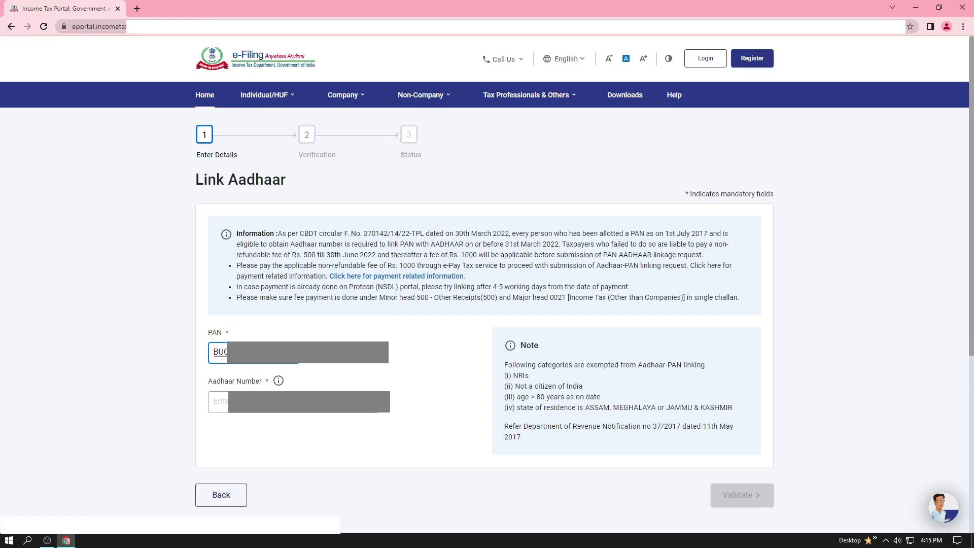
{"action": "left_click", "coordinate": [218, 402]}
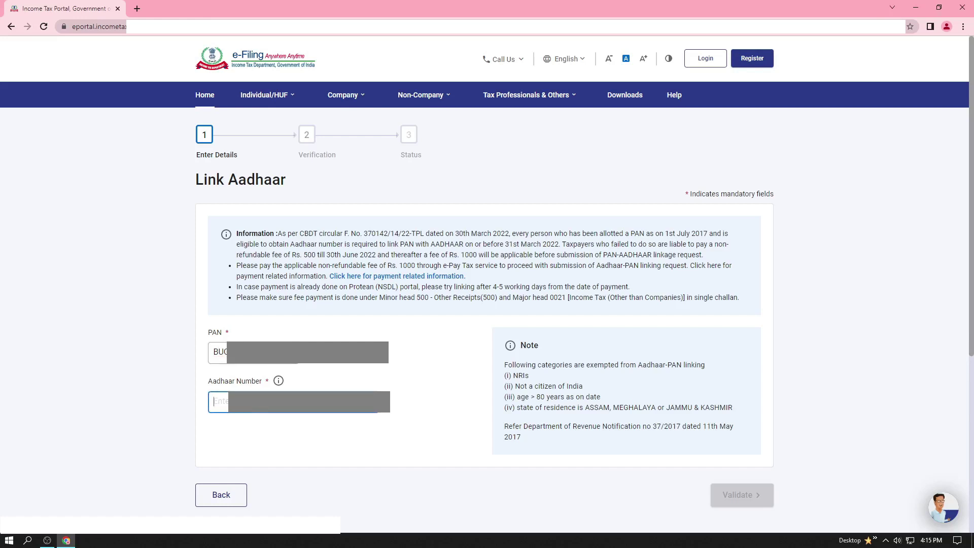
{"action": "type", "text": "527"}
Step: Validate the details and, since no fee payment exists, continue to pay through e-Pay Tax
{"action": "left_click", "coordinate": [739, 495]}
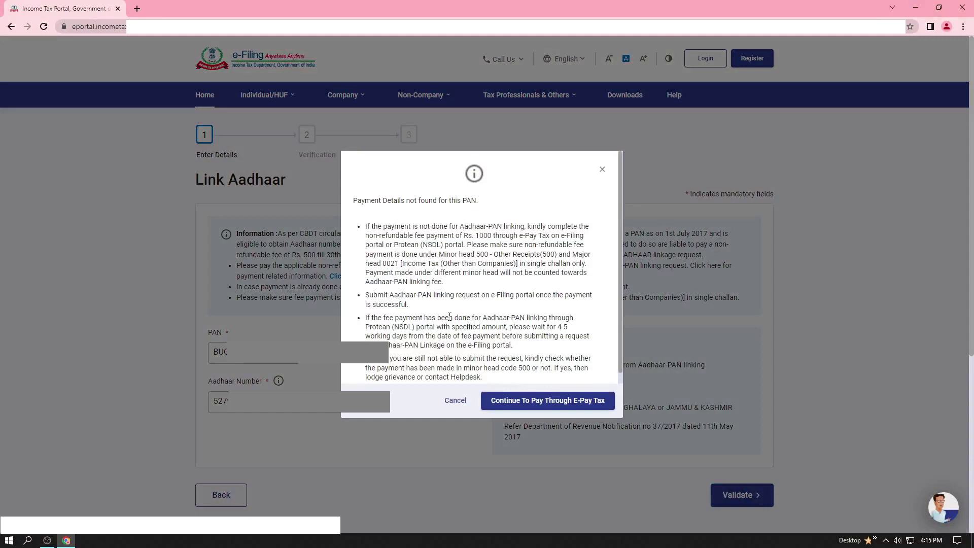
{"action": "scroll", "coordinate": [450, 316], "scroll_direction": "down", "scroll_amount": 1}
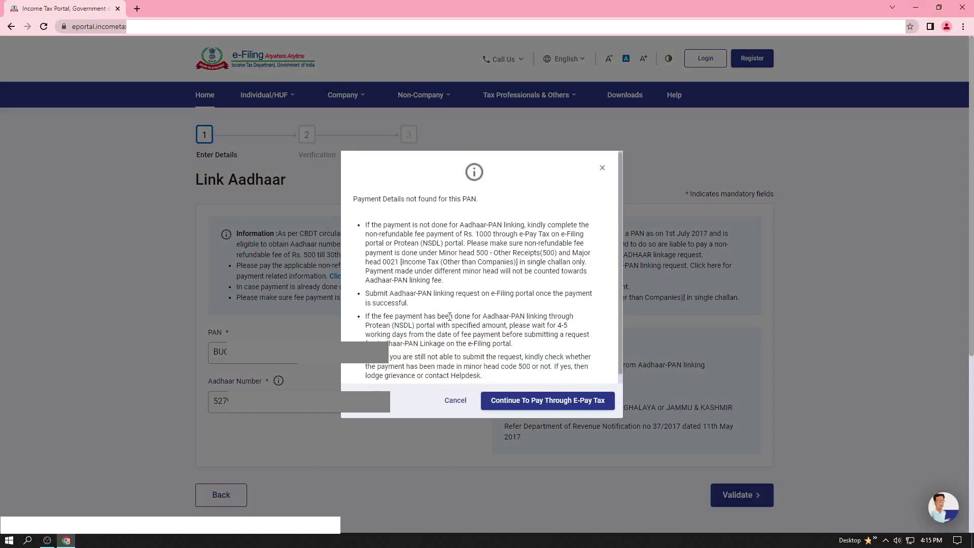
{"action": "scroll", "coordinate": [449, 316], "scroll_direction": "down", "scroll_amount": 1}
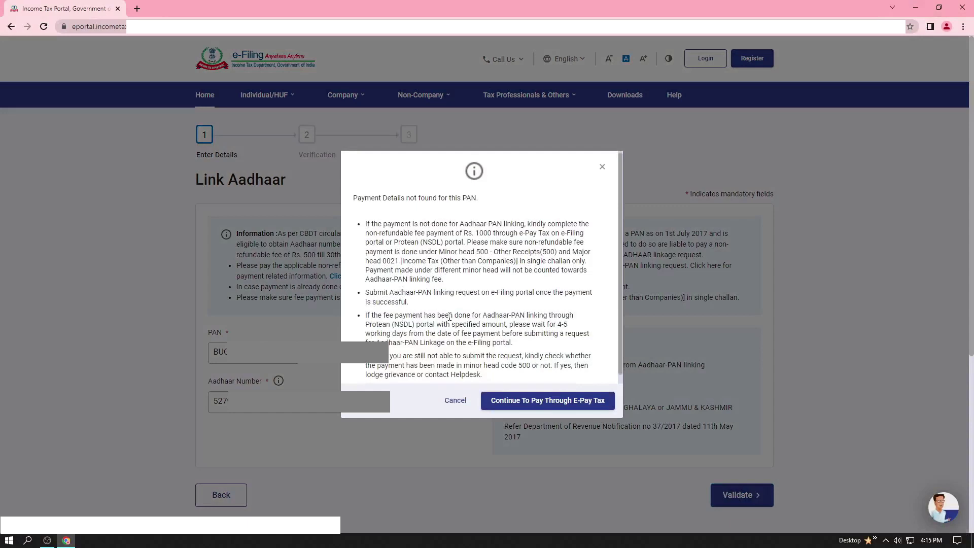
{"action": "scroll", "coordinate": [449, 317], "scroll_direction": "down", "scroll_amount": 1}
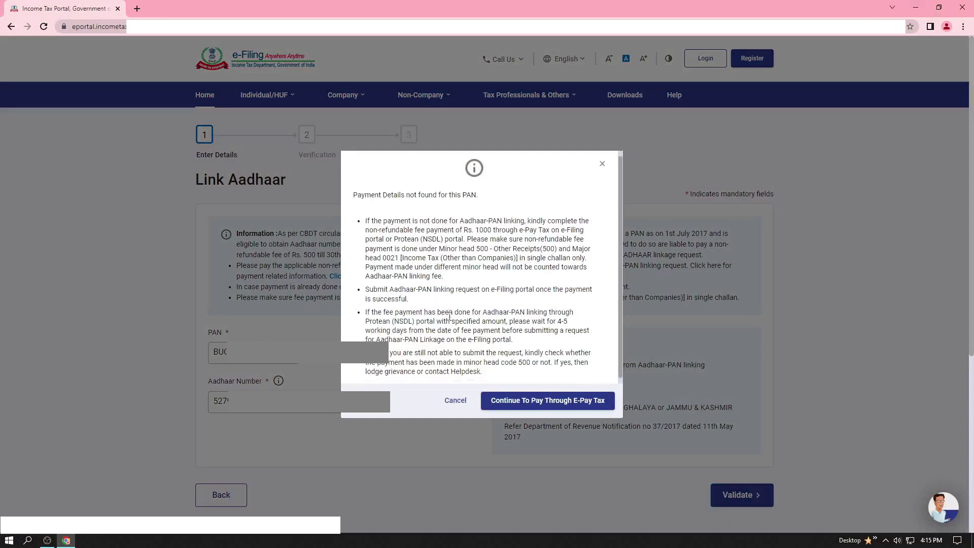
{"action": "scroll", "coordinate": [450, 317], "scroll_direction": "down", "scroll_amount": 1}
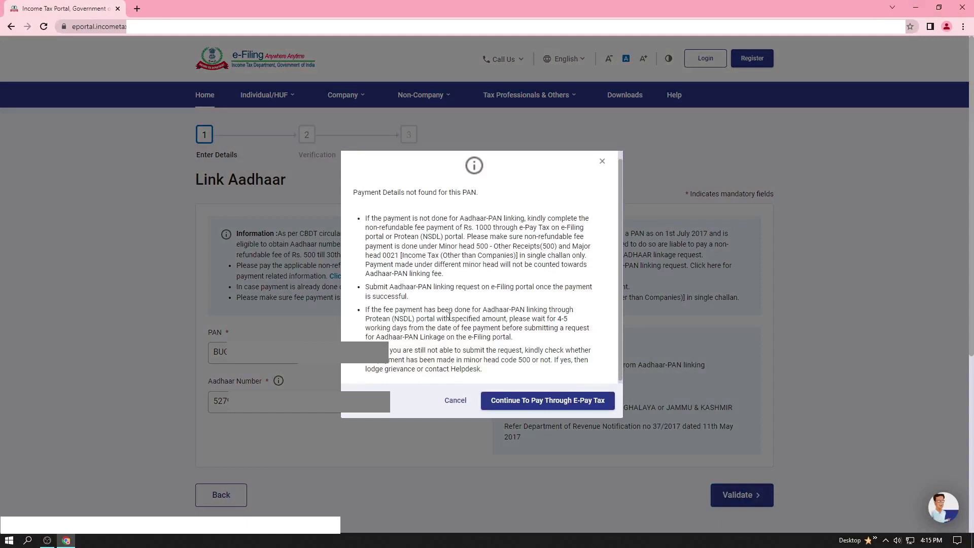
{"action": "scroll", "coordinate": [450, 316], "scroll_direction": "down", "scroll_amount": 1}
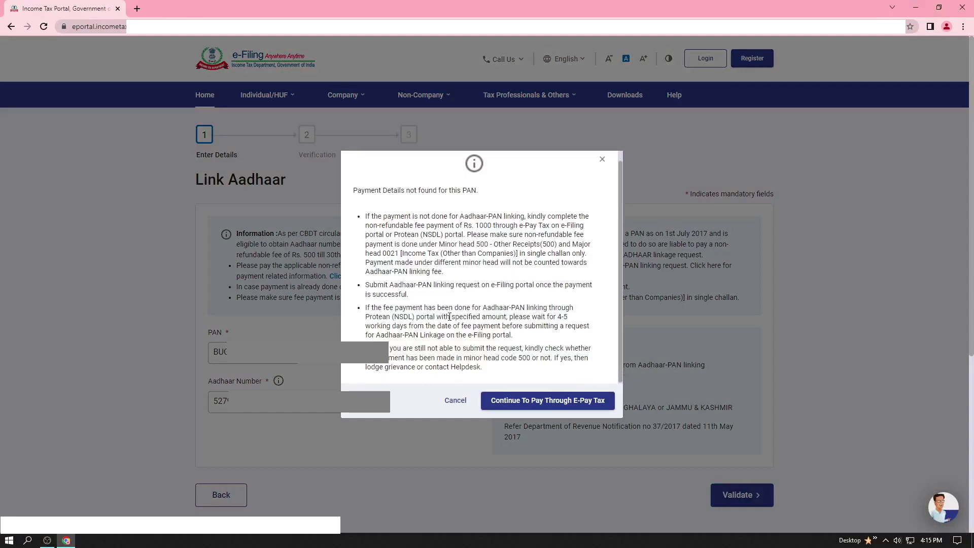
{"action": "left_click", "coordinate": [547, 400]}
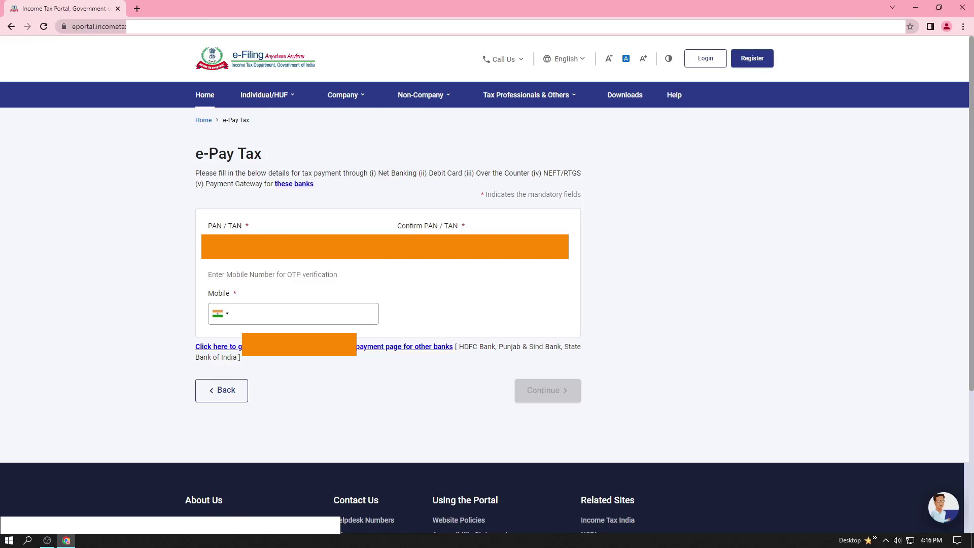
Step: Correct the confirm PAN entry and submit the PAN and mobile number for an OTP
{"action": "key", "text": "Tab"}
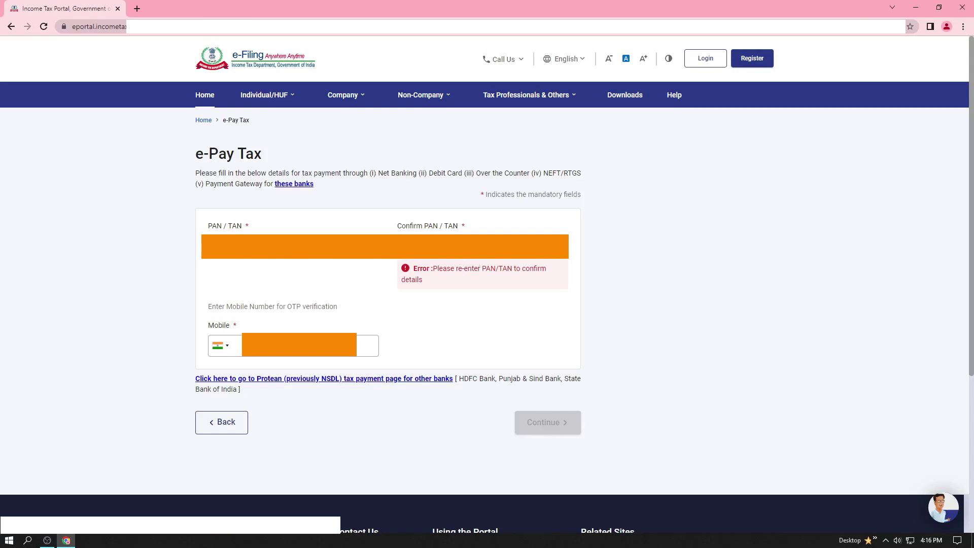
{"action": "key", "text": "BackSpace"}
{"action": "key", "text": "BackSpace"}
{"action": "key", "text": "BackSpace"}
{"action": "key", "text": "BackSpace"}
{"action": "key", "text": "BackSpace"}
{"action": "key", "text": "BackSpace"}
{"action": "key", "text": "BackSpace"}
{"action": "key", "text": "BackSpace"}
{"action": "key", "text": "BackSpace"}
{"action": "key", "text": "BackSpace"}
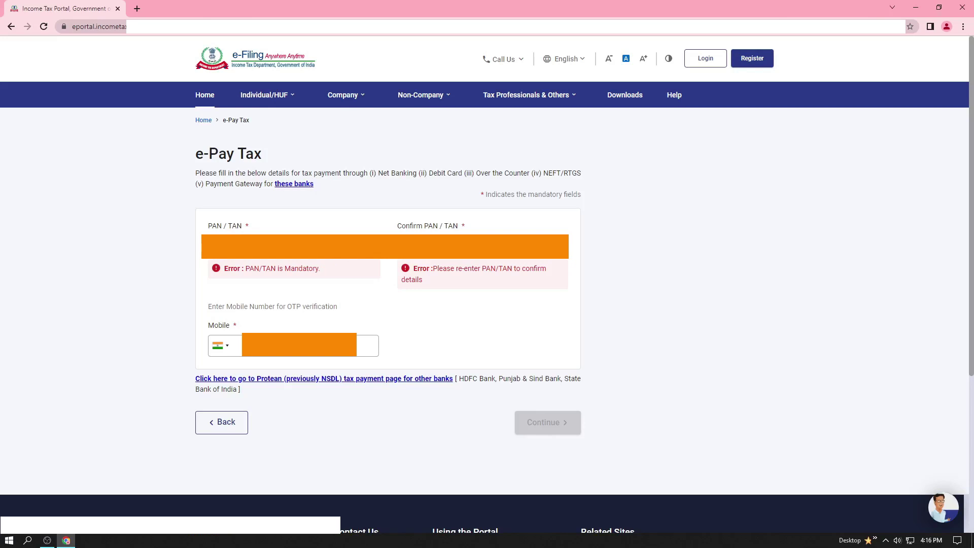
{"action": "type", "text": "A"}
{"action": "left_click", "coordinate": [545, 424]}
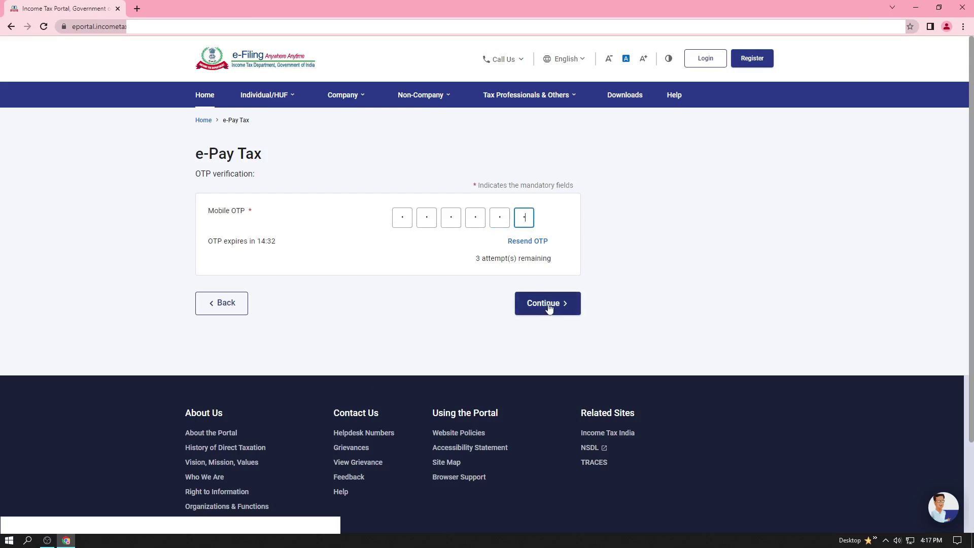
Step: Verify the mobile OTP, decline saving the password, and continue to payment categories
{"action": "left_click", "coordinate": [548, 307]}
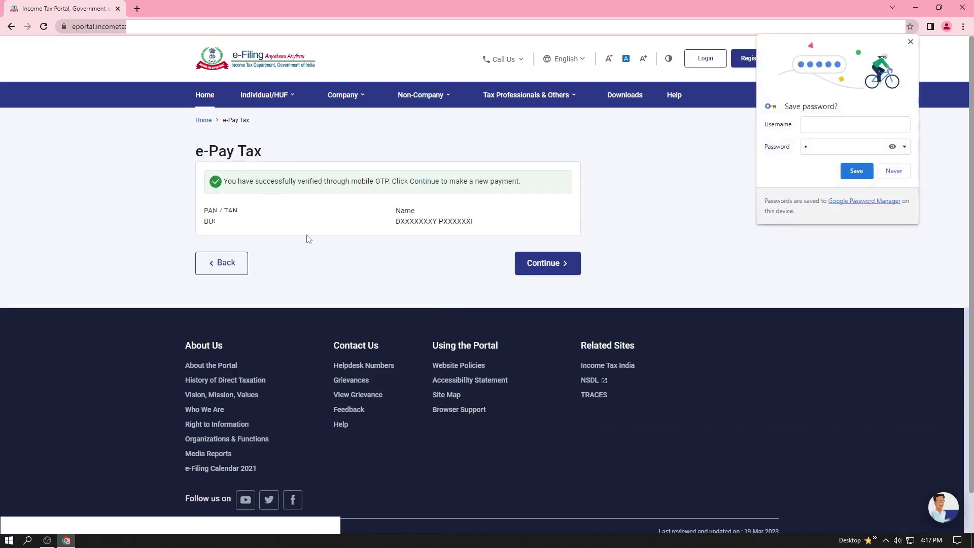
{"action": "left_click", "coordinate": [894, 171]}
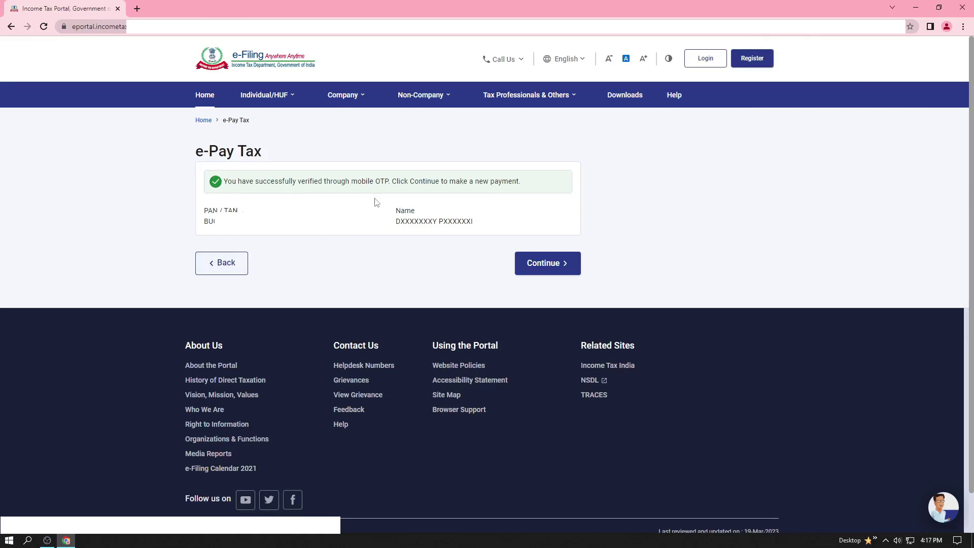
{"action": "left_click", "coordinate": [543, 264]}
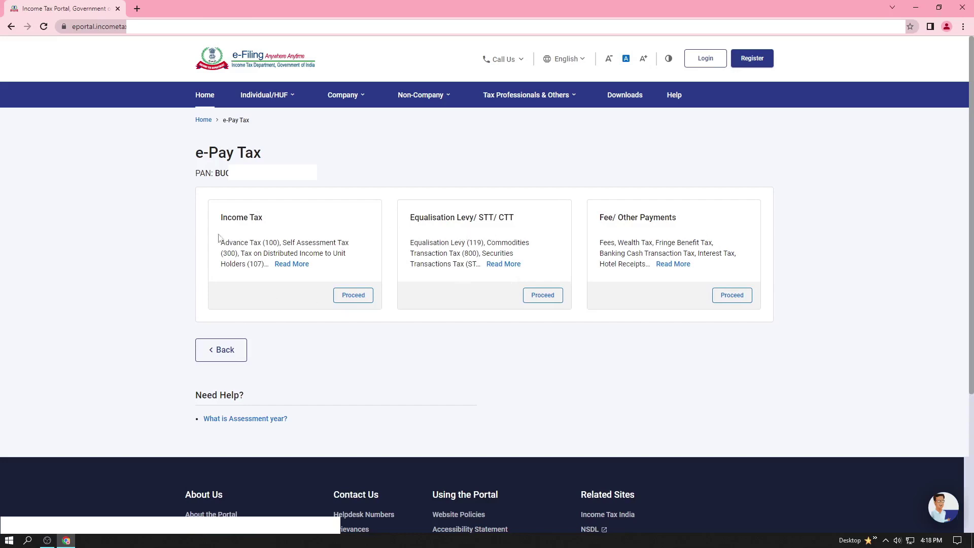
Step: Review the Income Tax, Equalisation Levy/STT/CTT and Fee/Other Payments category headings
{"action": "left_click_drag", "start_coordinate": [220, 217], "coordinate": [263, 218]}
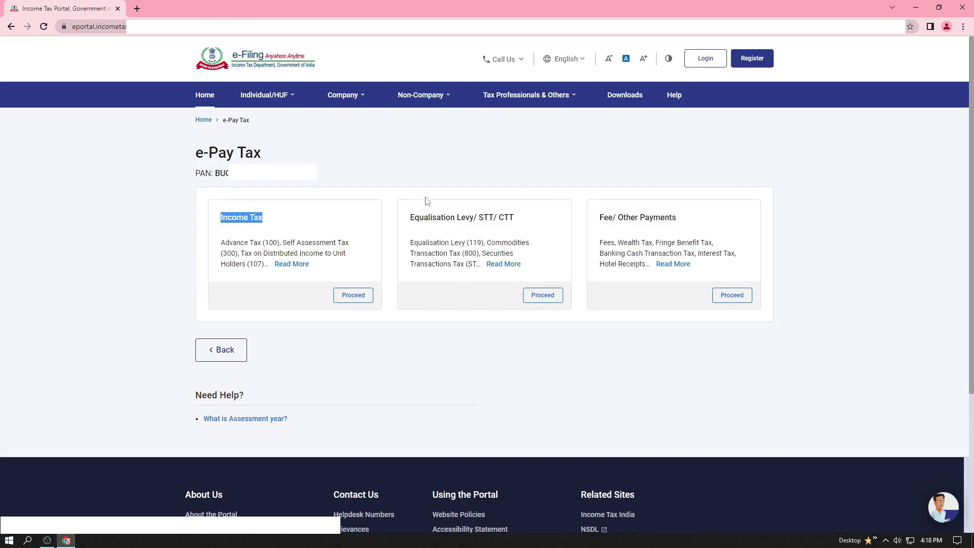
{"action": "left_click_drag", "start_coordinate": [409, 217], "coordinate": [515, 218]}
{"action": "left_click_drag", "start_coordinate": [598, 217], "coordinate": [689, 218]}
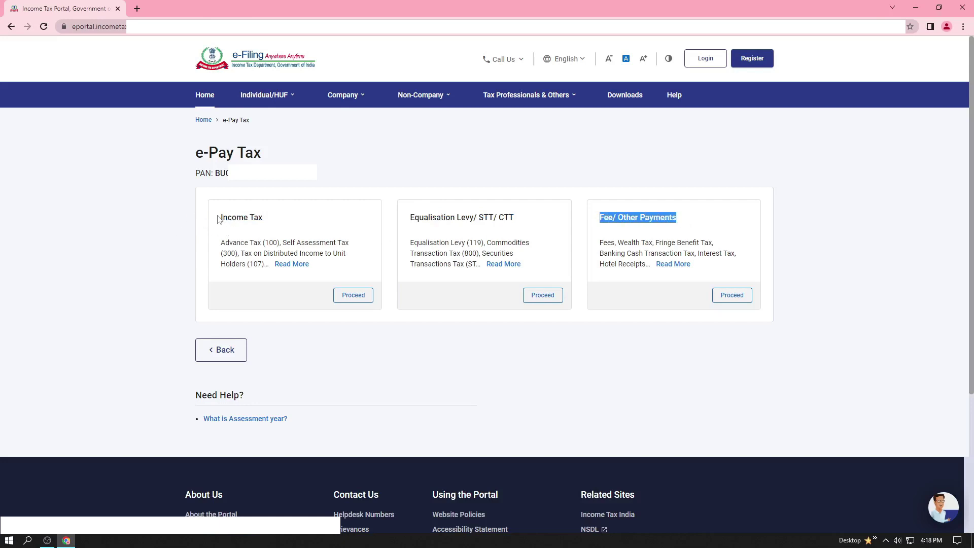
{"action": "left_click_drag", "start_coordinate": [220, 217], "coordinate": [264, 219]}
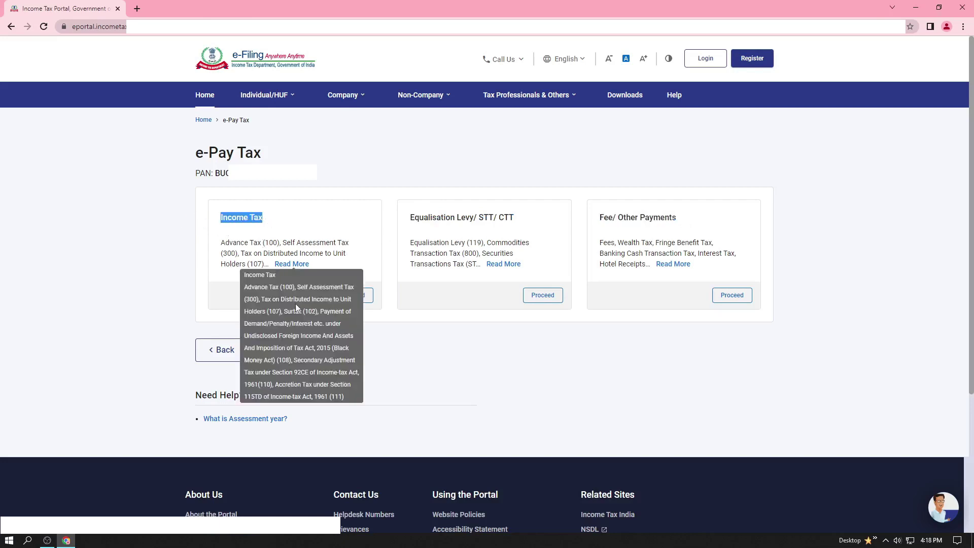
{"action": "mouse_move", "coordinate": [289, 267]}
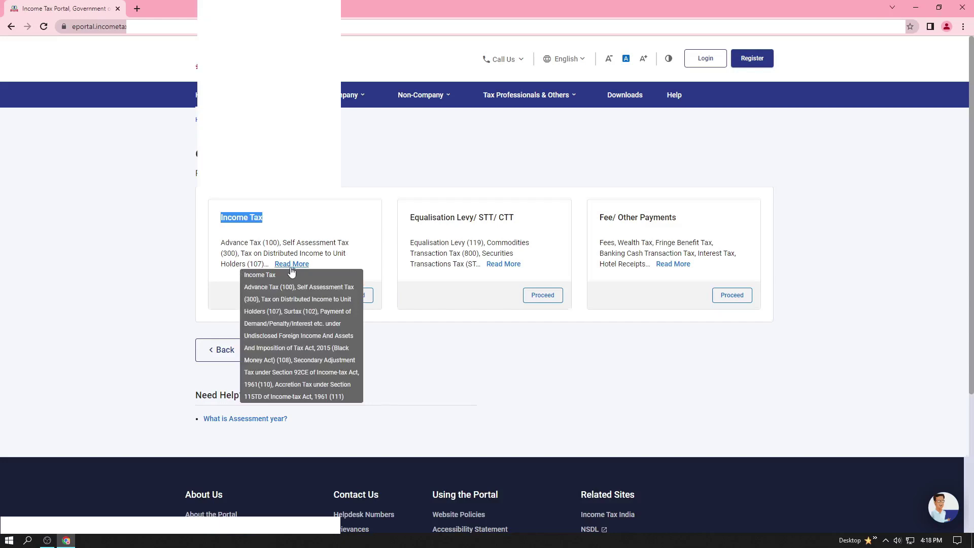
{"action": "scroll", "coordinate": [297, 270], "scroll_direction": "down", "scroll_amount": 4}
{"action": "scroll", "coordinate": [297, 270], "scroll_direction": "up", "scroll_amount": 4}
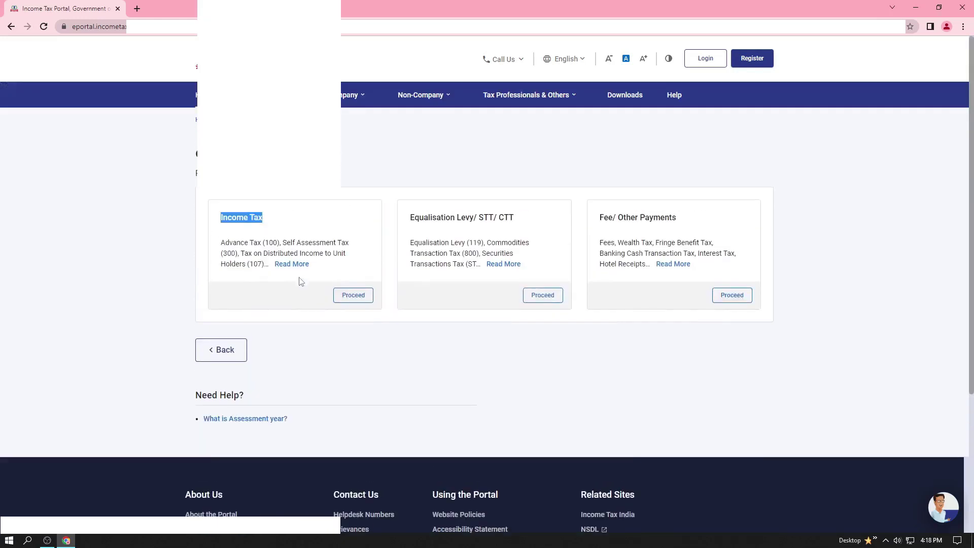
{"action": "left_click", "coordinate": [394, 356]}
Step: Start a new Income Tax payment with Assessment Year 2023-24
{"action": "left_click", "coordinate": [353, 295]}
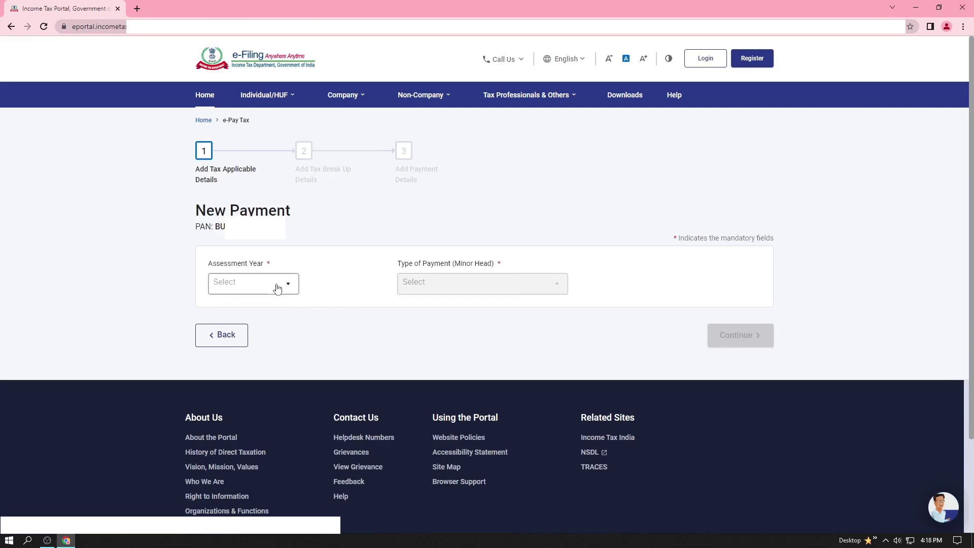
{"action": "left_click", "coordinate": [276, 285]}
{"action": "scroll", "coordinate": [257, 333], "scroll_direction": "down", "scroll_amount": 3}
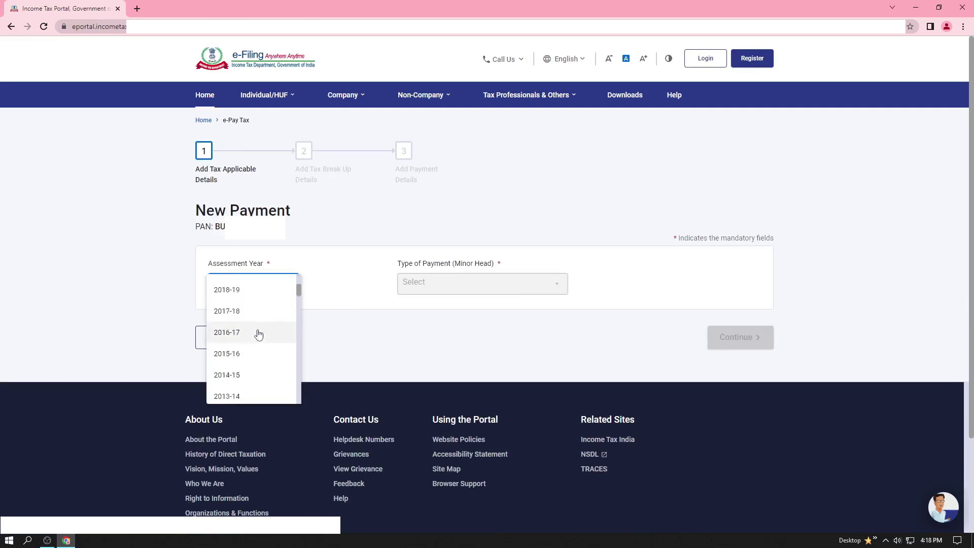
{"action": "scroll", "coordinate": [254, 341], "scroll_direction": "up", "scroll_amount": 3}
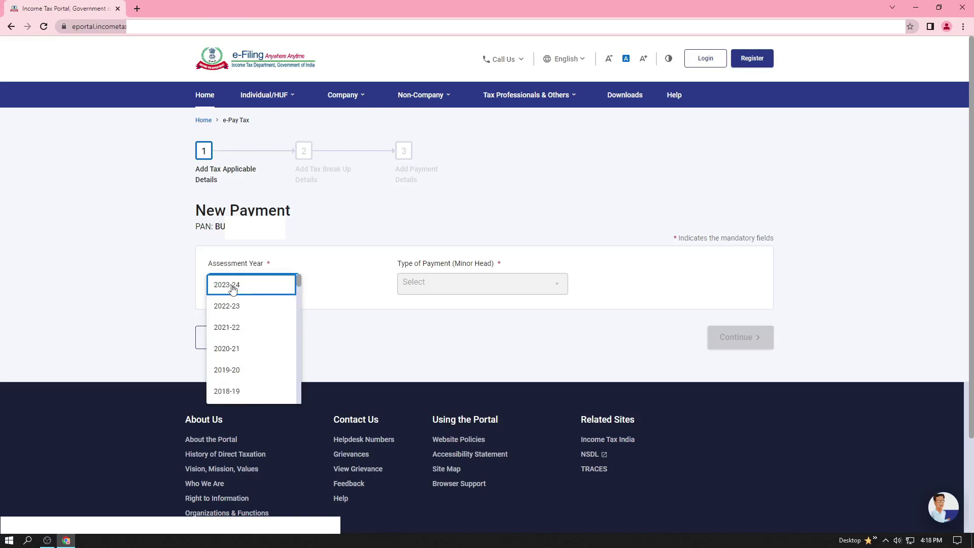
{"action": "left_click", "coordinate": [233, 288]}
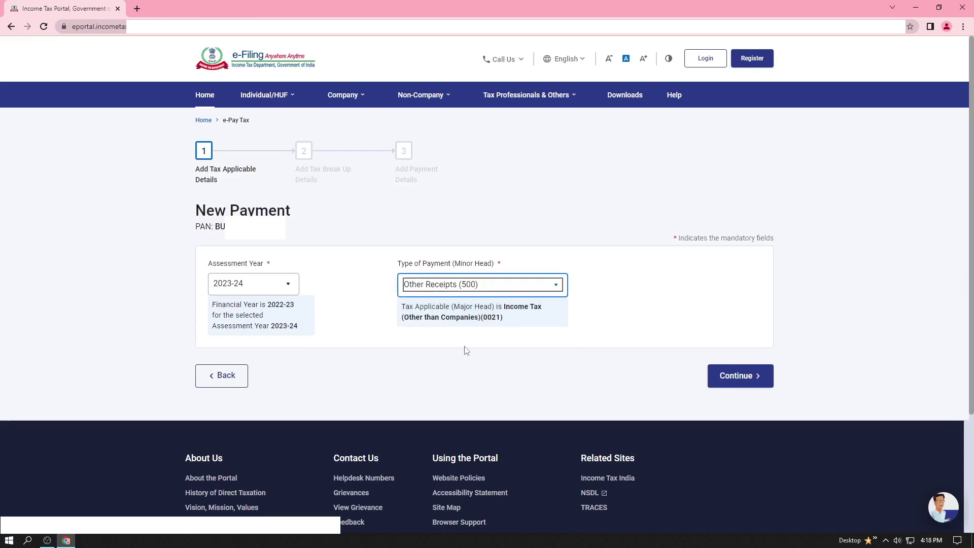
Step: Check the ₹1,000 total under Others in the tax break-up and move to Add Payment Details
{"action": "left_click", "coordinate": [739, 377]}
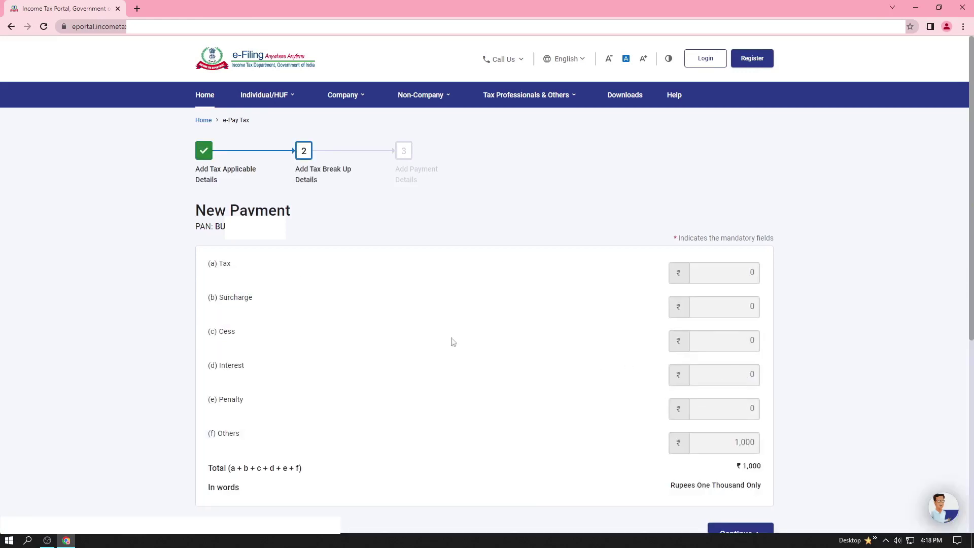
{"action": "scroll", "coordinate": [312, 281], "scroll_direction": "down", "scroll_amount": 4}
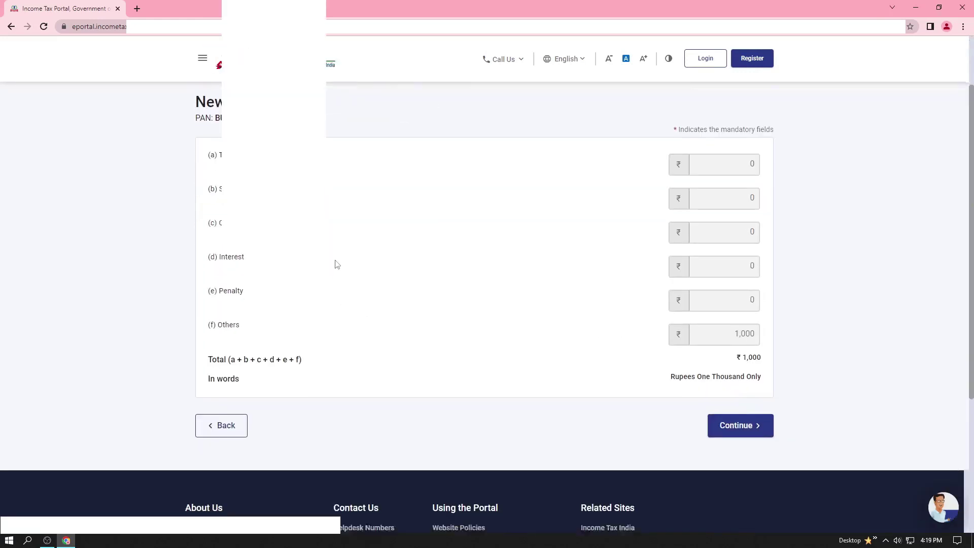
{"action": "scroll", "coordinate": [573, 312], "scroll_direction": "up", "scroll_amount": 1}
{"action": "scroll", "coordinate": [558, 318], "scroll_direction": "up", "scroll_amount": 3}
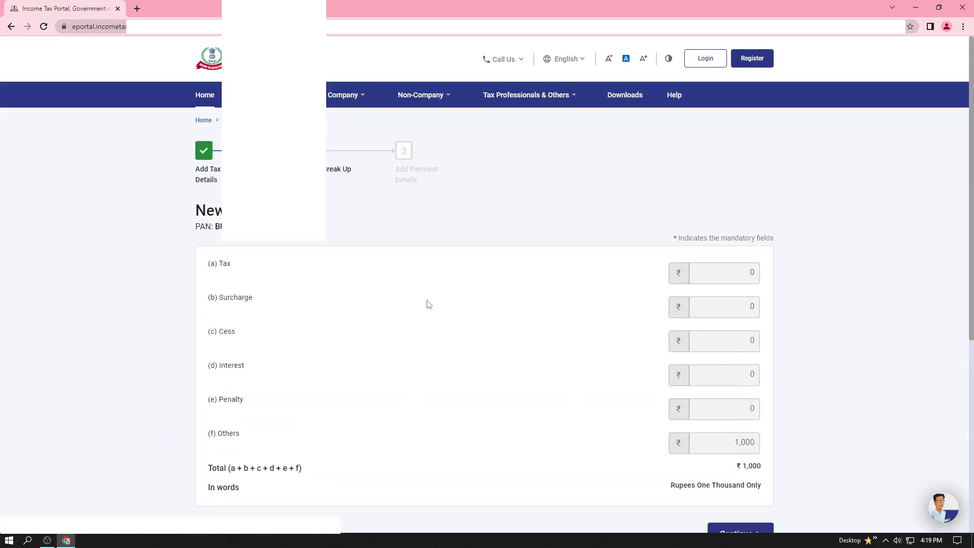
{"action": "scroll", "coordinate": [422, 293], "scroll_direction": "down", "scroll_amount": 2}
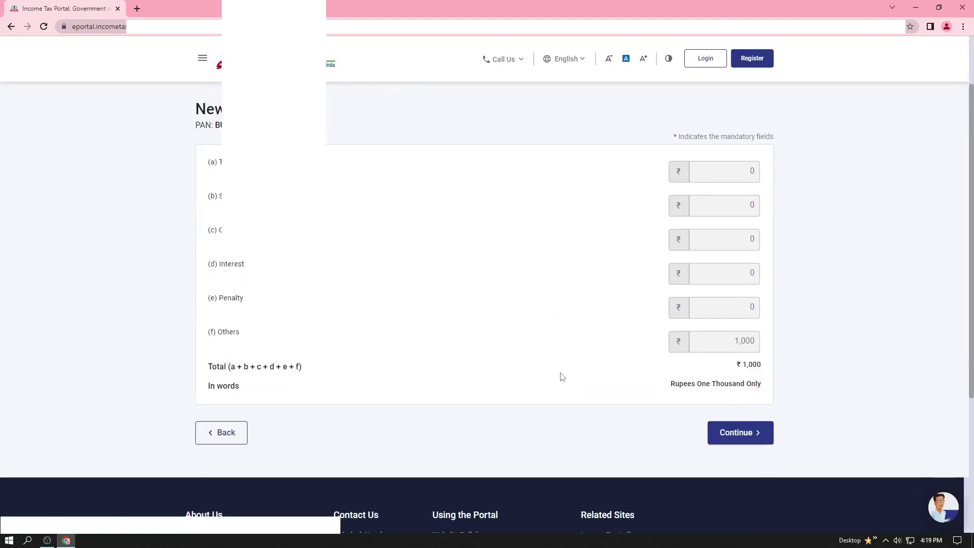
{"action": "triple_click", "coordinate": [735, 368]}
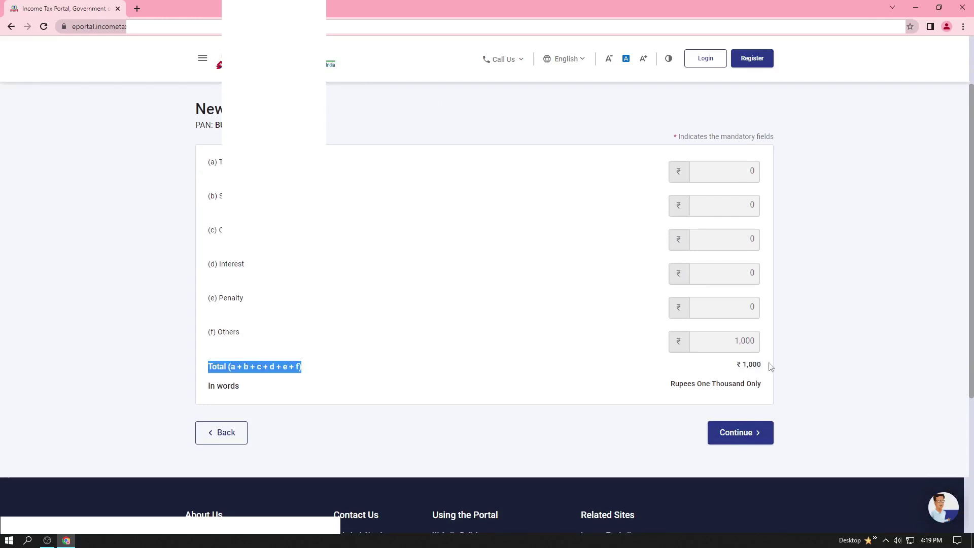
{"action": "left_click_drag", "start_coordinate": [729, 370], "coordinate": [765, 370]}
{"action": "left_click", "coordinate": [798, 366]}
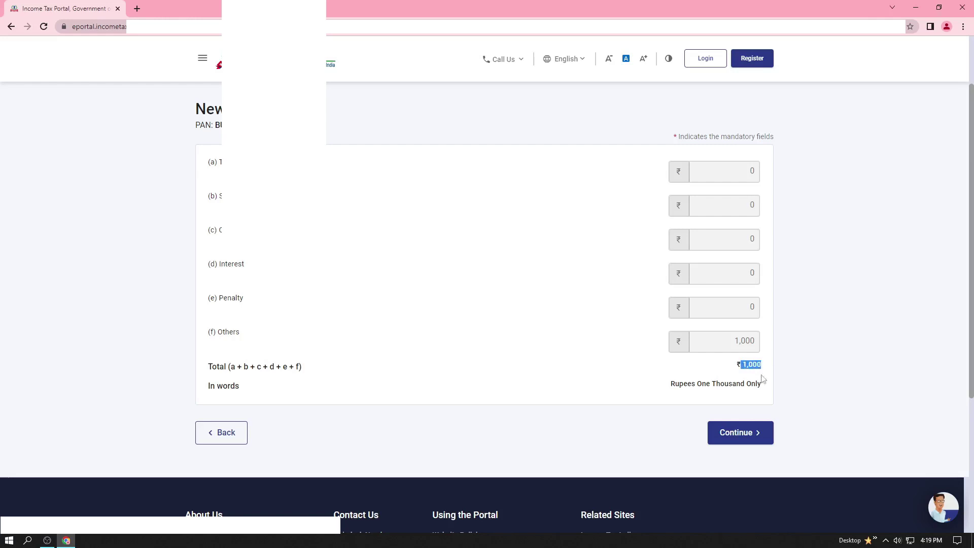
{"action": "left_click", "coordinate": [738, 434]}
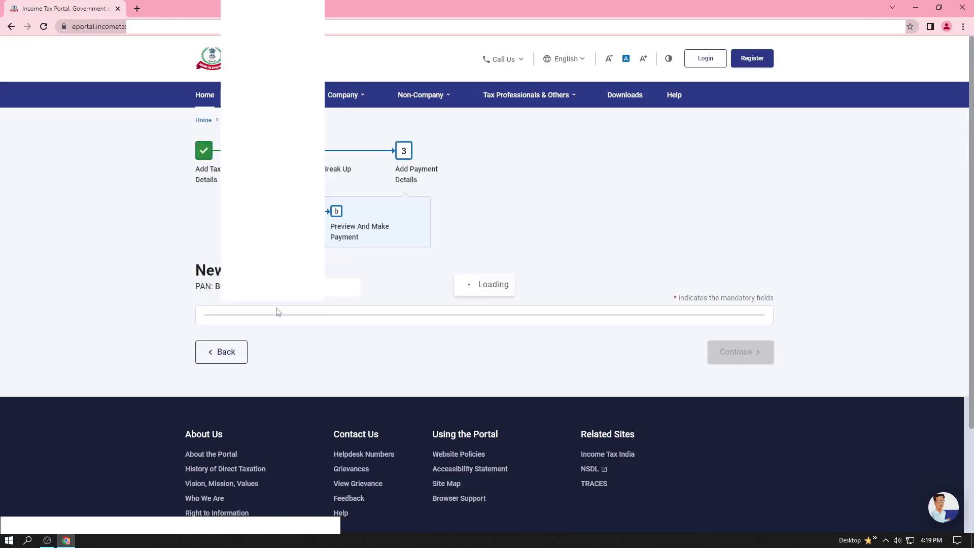
Step: Compare the Net Banking, Debit Card, Bank Counter and RTGS/NEFT modes, then view Payment Gateway charges
{"action": "scroll", "coordinate": [293, 383], "scroll_direction": "down", "scroll_amount": 2}
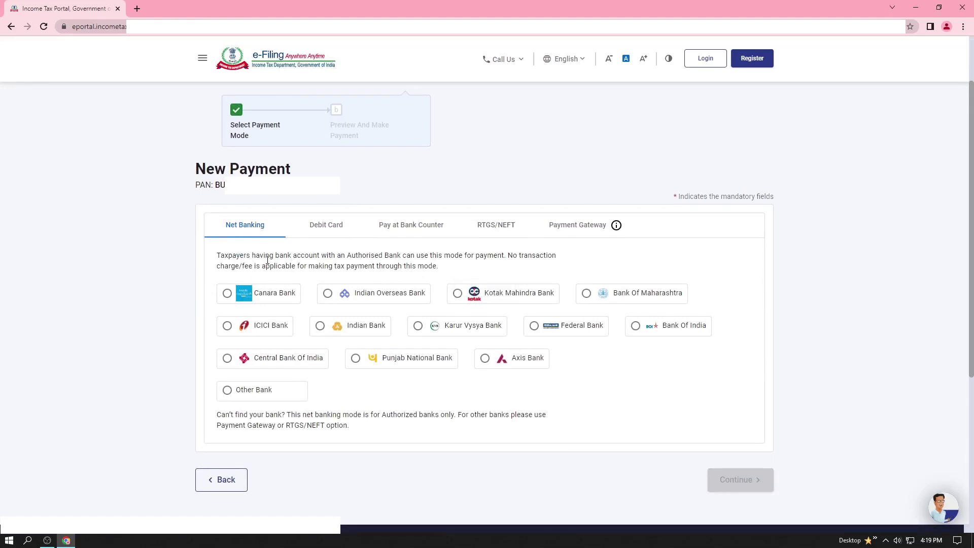
{"action": "left_click", "coordinate": [274, 229]}
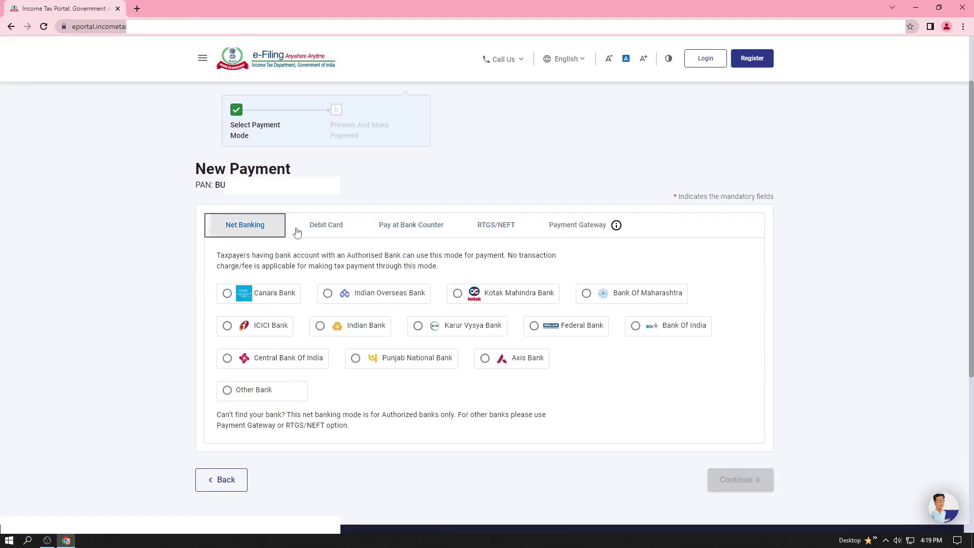
{"action": "left_click", "coordinate": [299, 231]}
{"action": "left_click", "coordinate": [398, 230]}
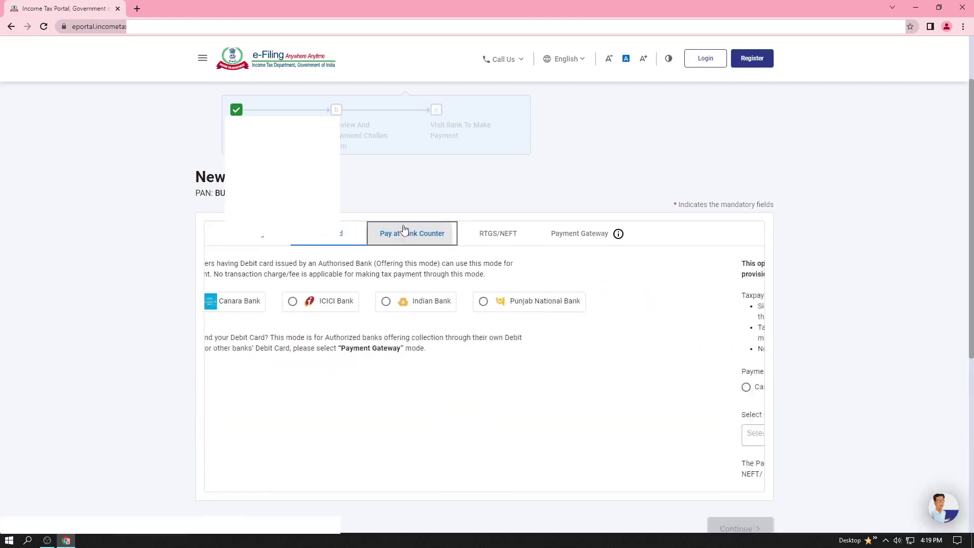
{"action": "left_click", "coordinate": [498, 236]}
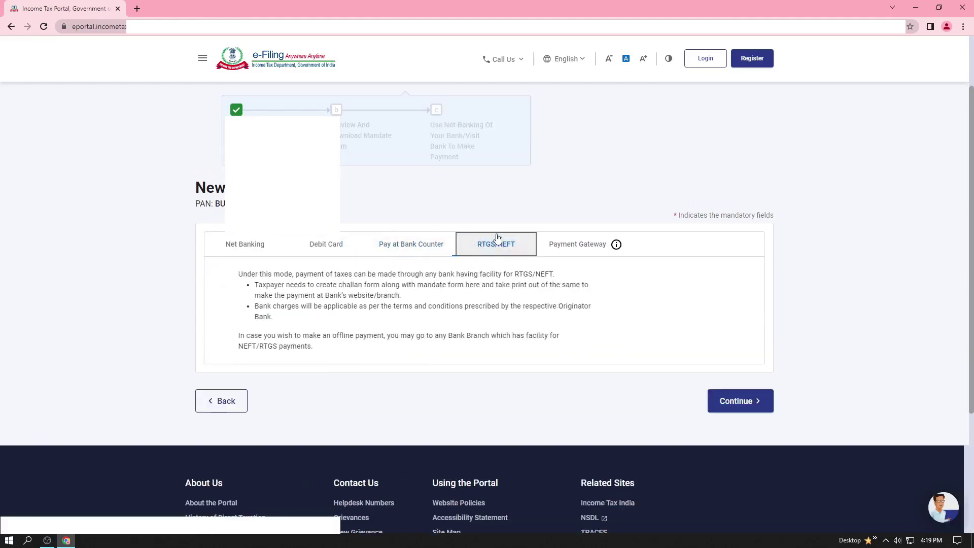
{"action": "left_click", "coordinate": [561, 248]}
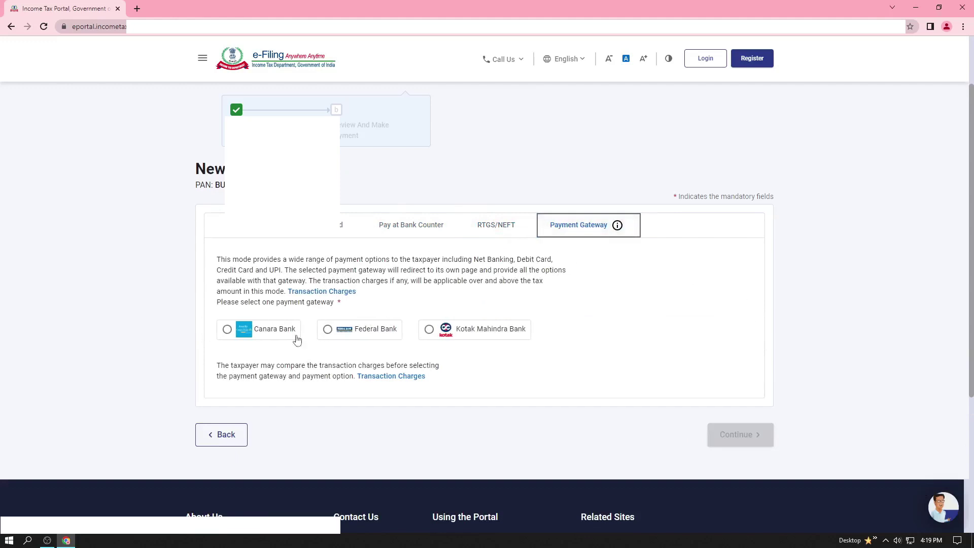
{"action": "left_click", "coordinate": [327, 292]}
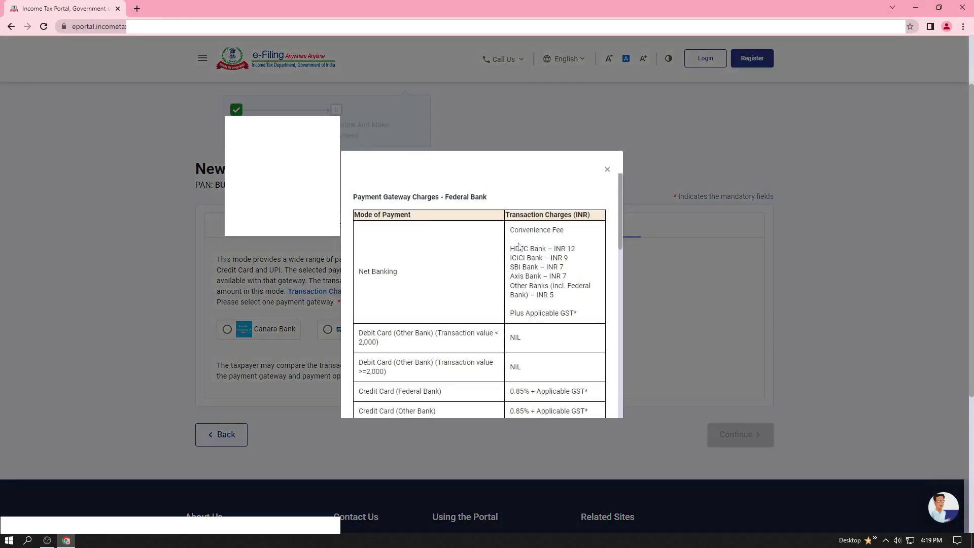
Step: Recheck the gateway transaction charges table and select Federal Bank as the payment gateway
{"action": "left_click", "coordinate": [607, 170]}
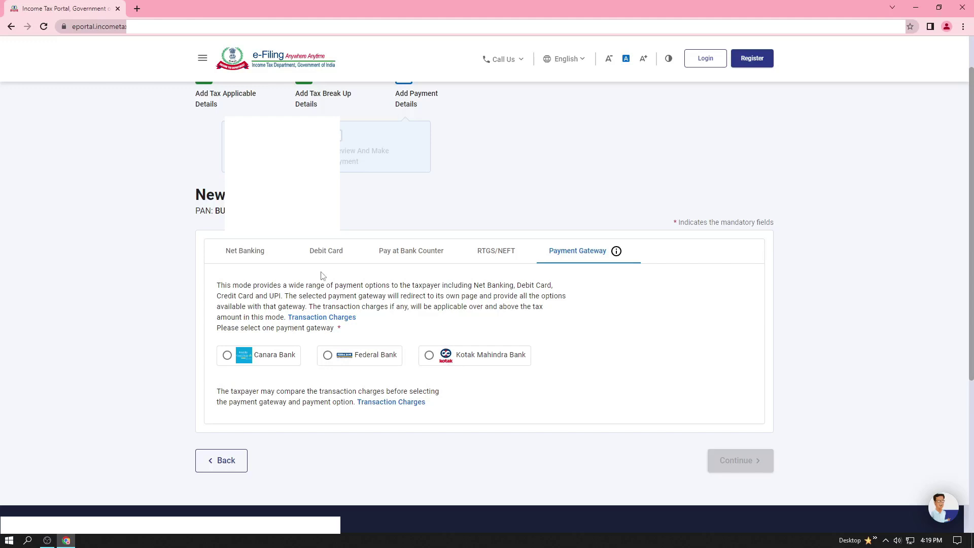
{"action": "left_click", "coordinate": [327, 317]}
{"action": "scroll", "coordinate": [456, 290], "scroll_direction": "down", "scroll_amount": 3}
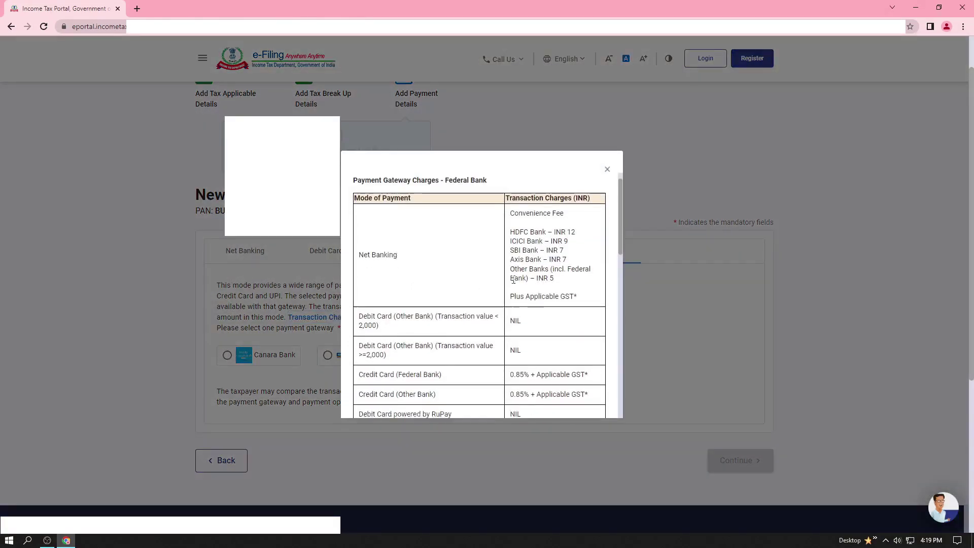
{"action": "scroll", "coordinate": [503, 257], "scroll_direction": "up", "scroll_amount": 3}
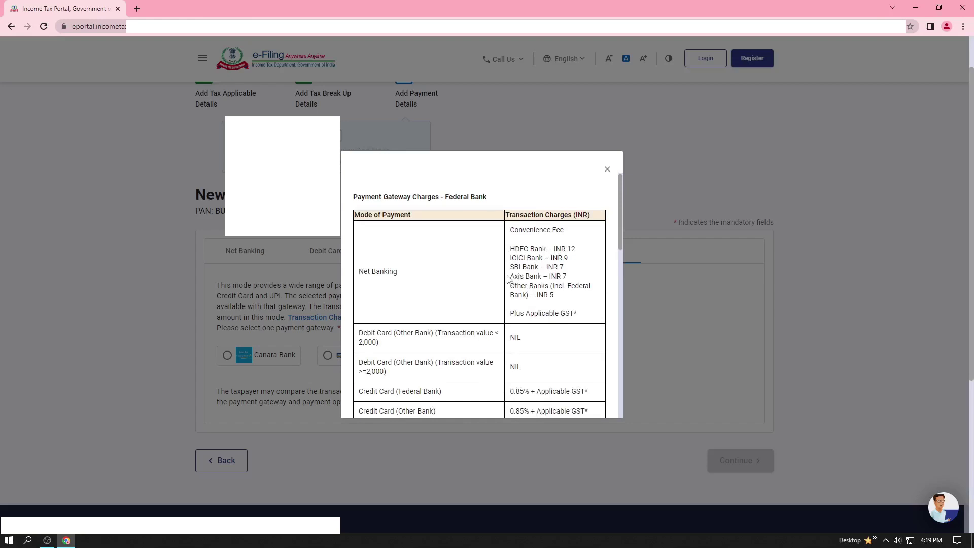
{"action": "scroll", "coordinate": [449, 294], "scroll_direction": "down", "scroll_amount": 2}
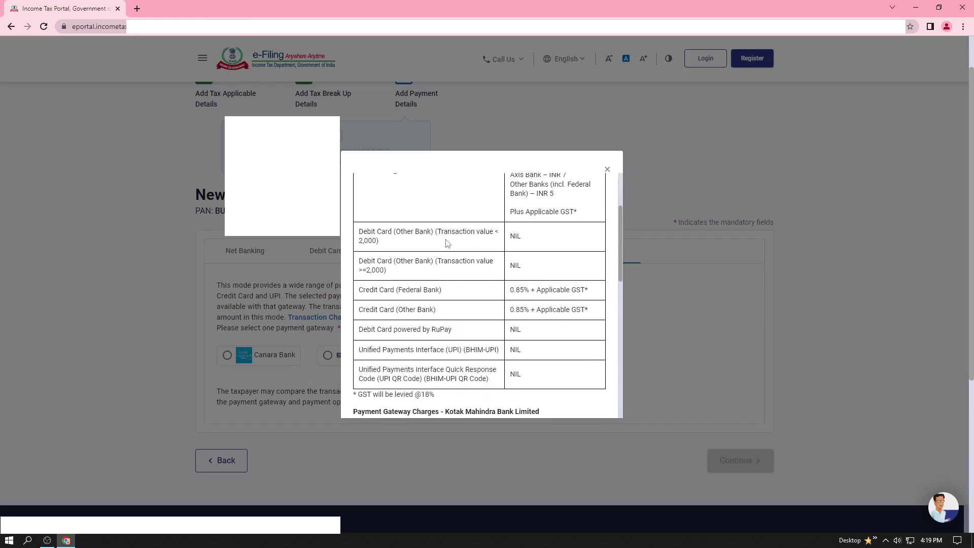
{"action": "scroll", "coordinate": [434, 259], "scroll_direction": "down", "scroll_amount": 2}
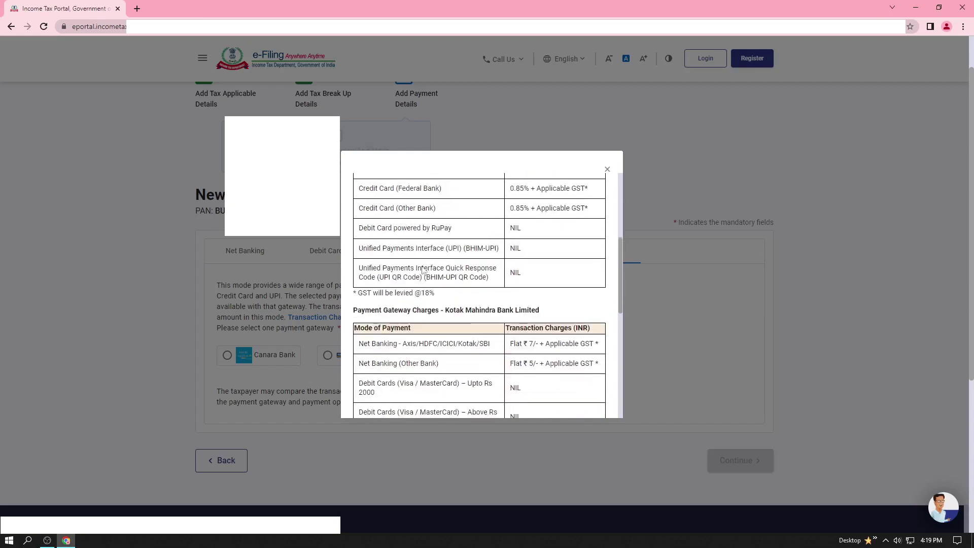
{"action": "scroll", "coordinate": [439, 297], "scroll_direction": "down", "scroll_amount": 6}
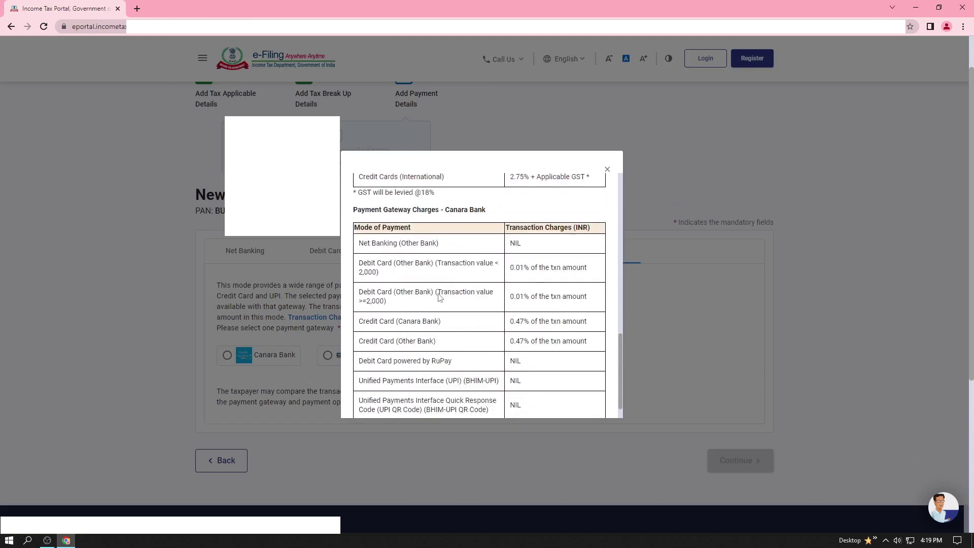
{"action": "scroll", "coordinate": [439, 299], "scroll_direction": "down", "scroll_amount": 5}
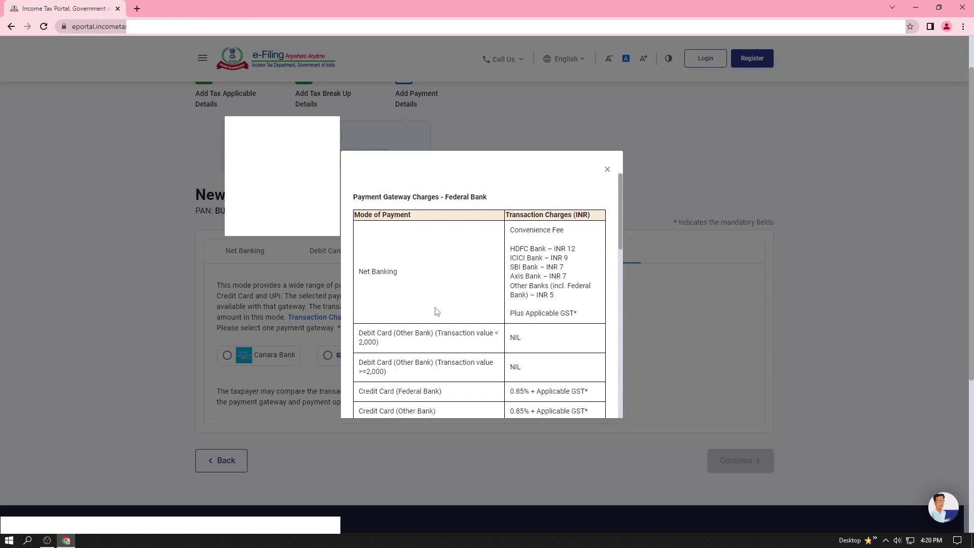
{"action": "scroll", "coordinate": [437, 310], "scroll_direction": "down", "scroll_amount": 4}
{"action": "left_click", "coordinate": [608, 169]}
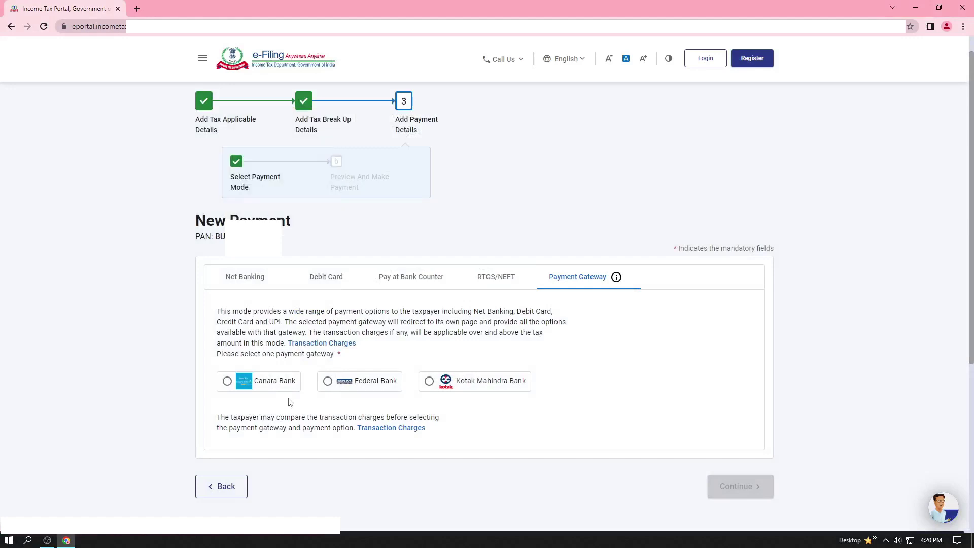
{"action": "left_click", "coordinate": [328, 381]}
Step: Review the Other Receipts (500) challan preview via Federal Bank totalling ₹1,000
{"action": "left_click", "coordinate": [739, 486]}
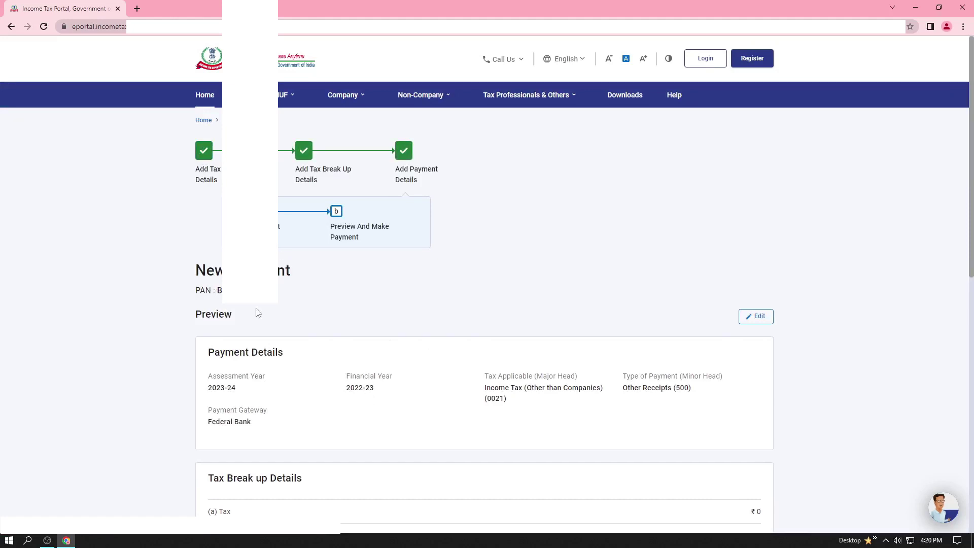
{"action": "scroll", "coordinate": [258, 313], "scroll_direction": "down", "scroll_amount": 2}
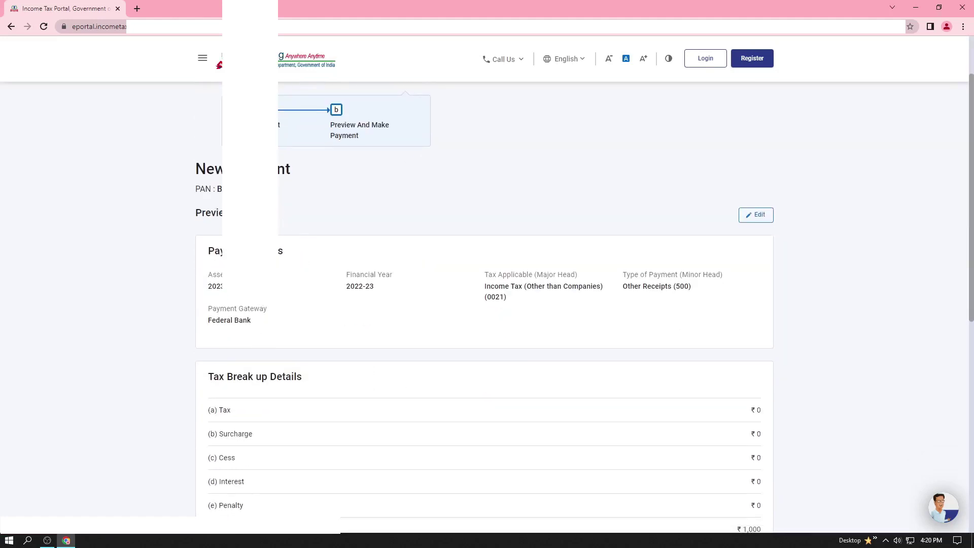
{"action": "scroll", "coordinate": [302, 237], "scroll_direction": "down", "scroll_amount": 2}
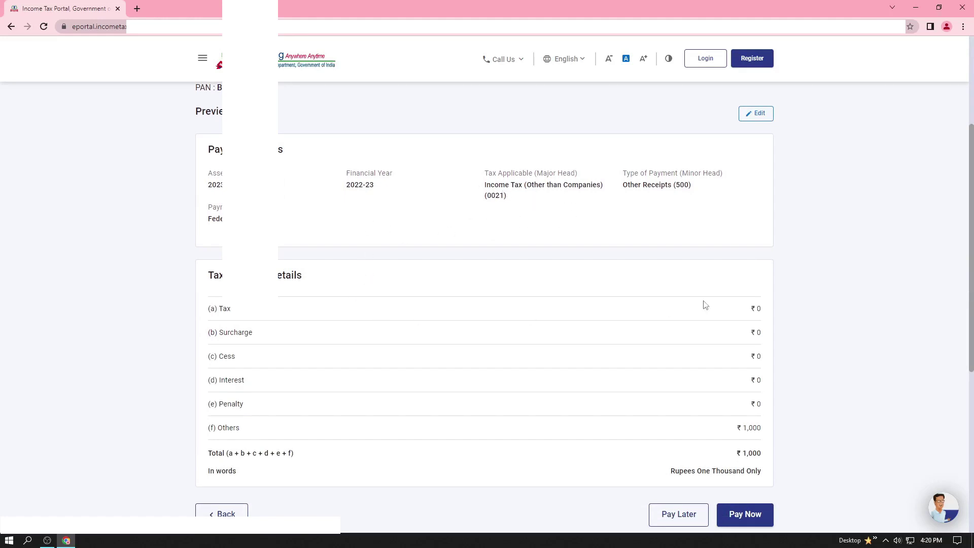
{"action": "scroll", "coordinate": [669, 402], "scroll_direction": "down", "scroll_amount": 2}
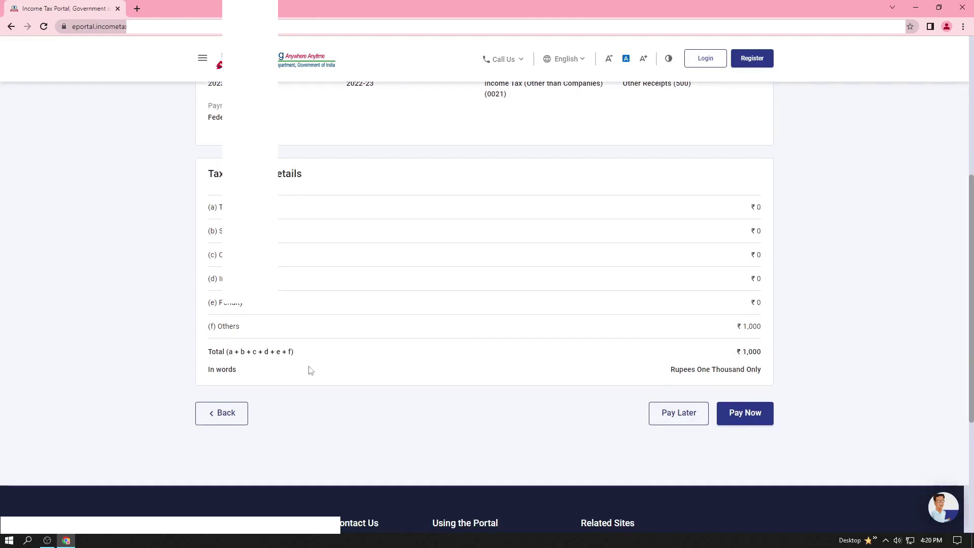
{"action": "scroll", "coordinate": [500, 295], "scroll_direction": "up", "scroll_amount": 6}
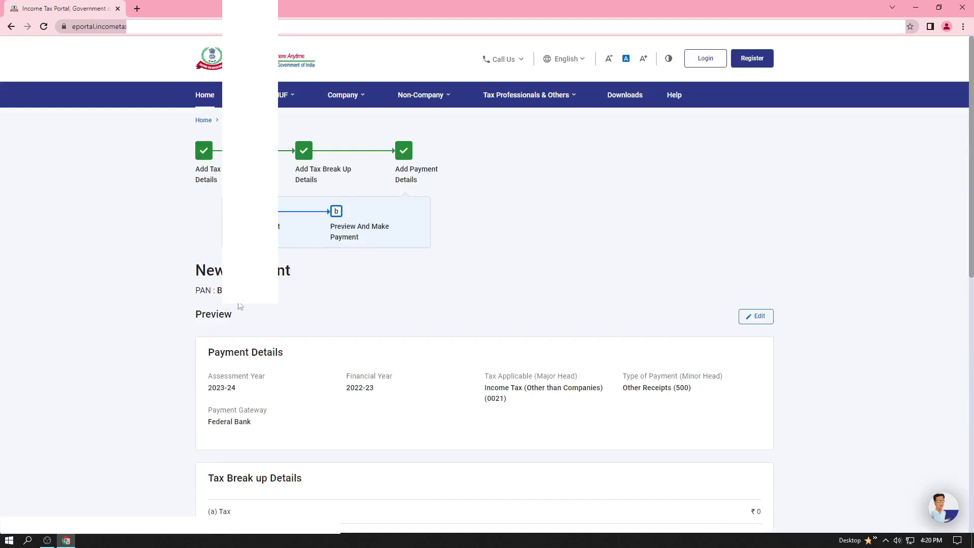
{"action": "scroll", "coordinate": [463, 315], "scroll_direction": "down", "scroll_amount": 2}
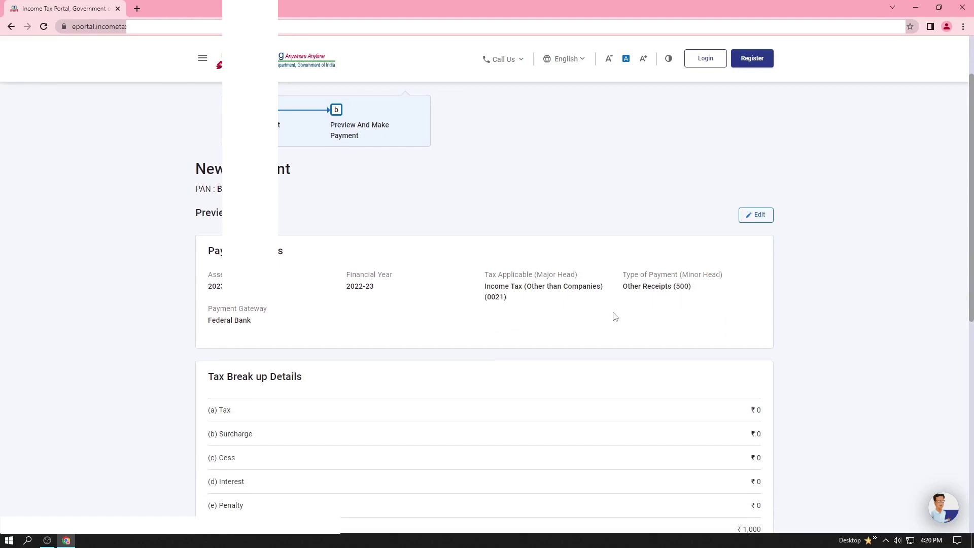
{"action": "scroll", "coordinate": [542, 326], "scroll_direction": "down", "scroll_amount": 8}
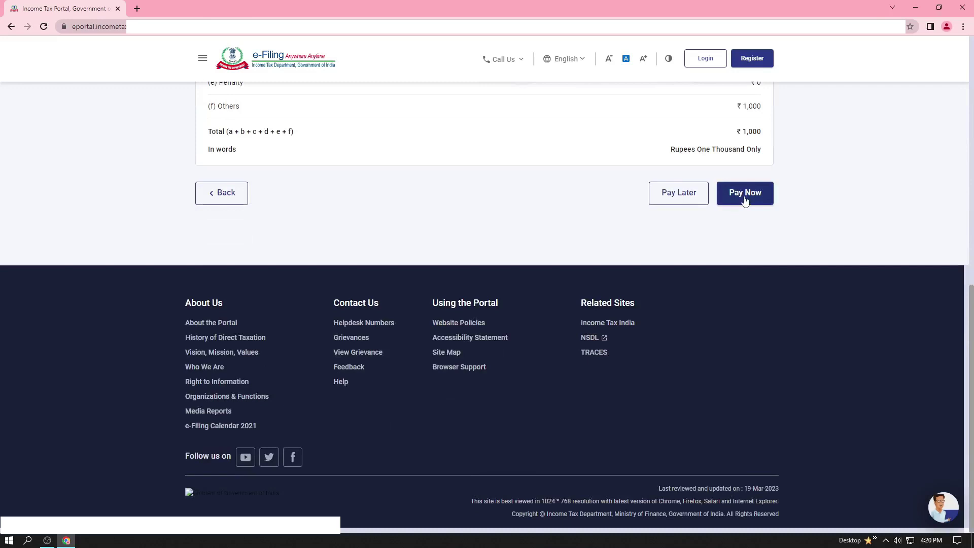
Step: Accept the payment terms and hand the ₹1,000 challan over to Federal Bank
{"action": "left_click", "coordinate": [745, 201]}
{"action": "left_click", "coordinate": [746, 202]}
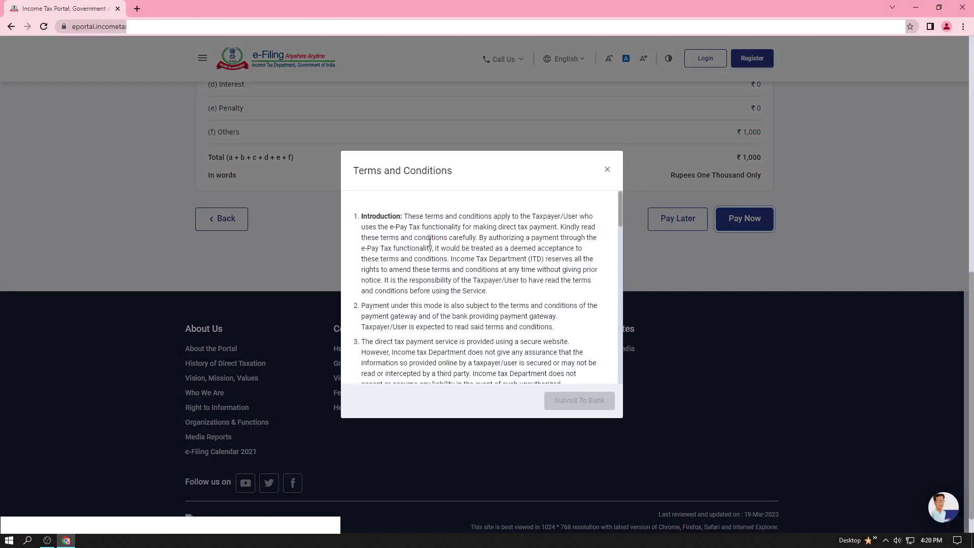
{"action": "scroll", "coordinate": [427, 242], "scroll_direction": "down", "scroll_amount": 15}
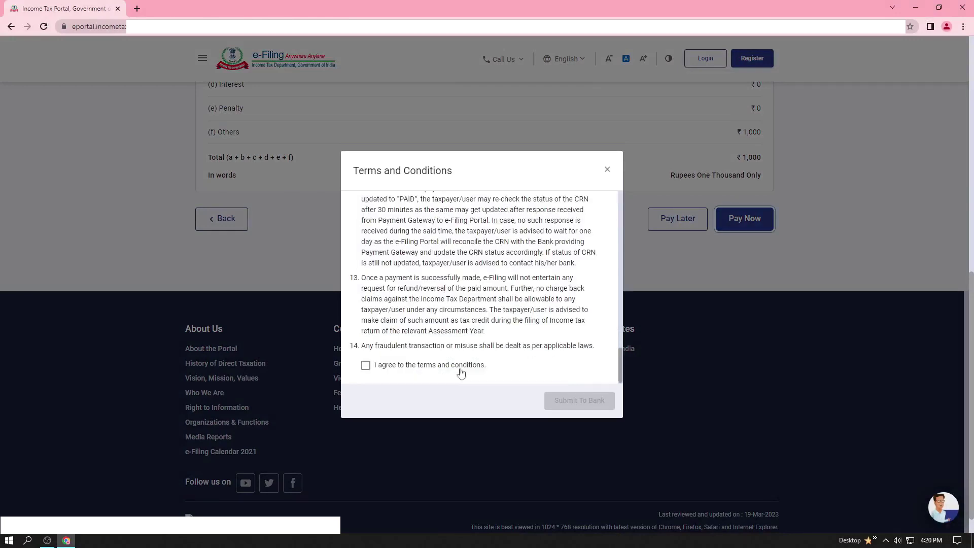
{"action": "left_click", "coordinate": [366, 366]}
{"action": "left_click", "coordinate": [577, 406]}
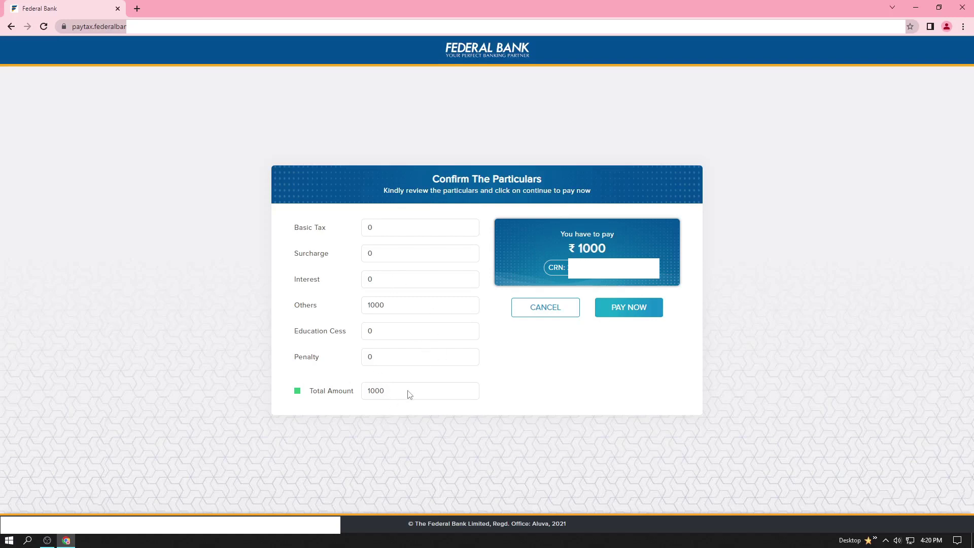
Step: Confirm the ₹1000 total on Federal Bank's particulars page and proceed to payment
{"action": "left_click_drag", "start_coordinate": [408, 392], "coordinate": [362, 391]}
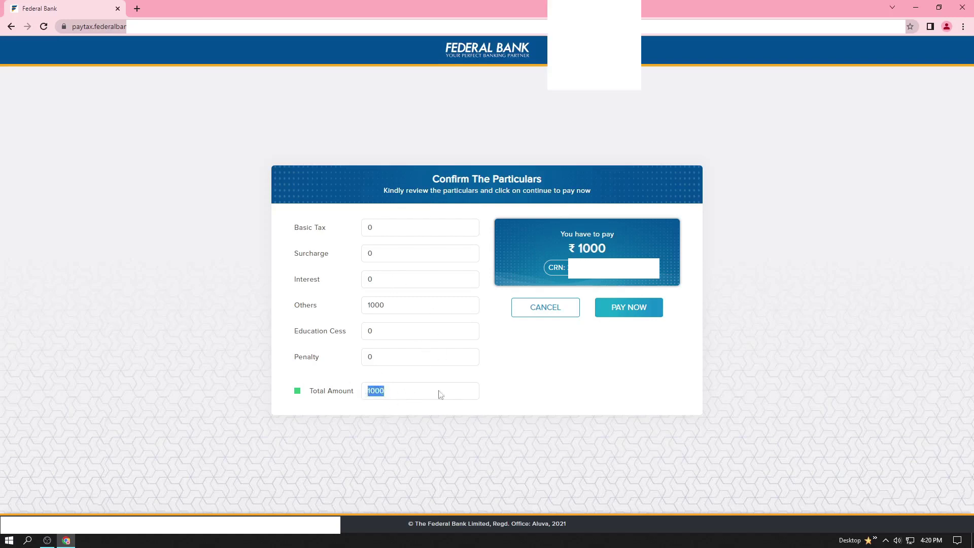
{"action": "left_click", "coordinate": [537, 366]}
{"action": "left_click", "coordinate": [644, 311]}
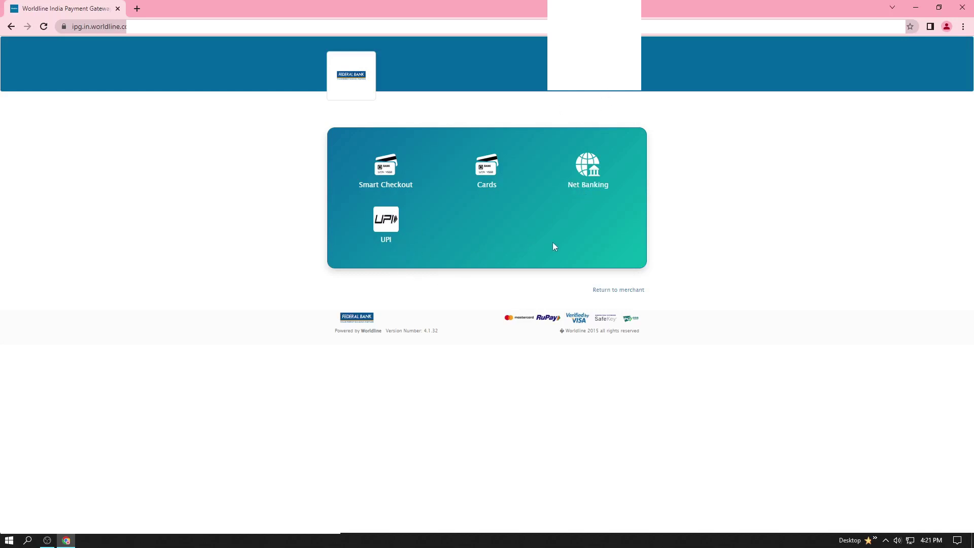
Step: Pay the ₹1,000 by UPI after entering and verifying the UPI address
{"action": "left_click", "coordinate": [395, 224]}
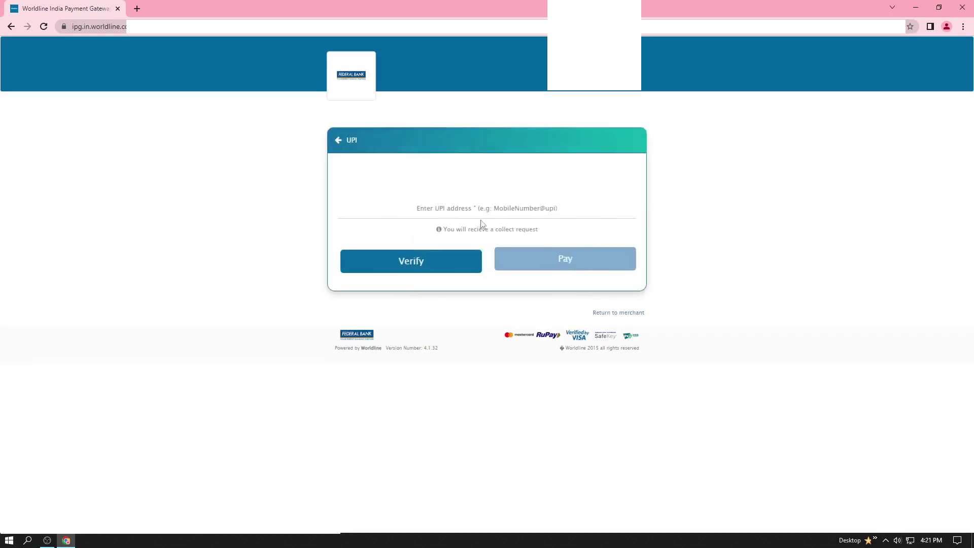
{"action": "left_click", "coordinate": [453, 208]}
{"action": "type", "text": "973."}
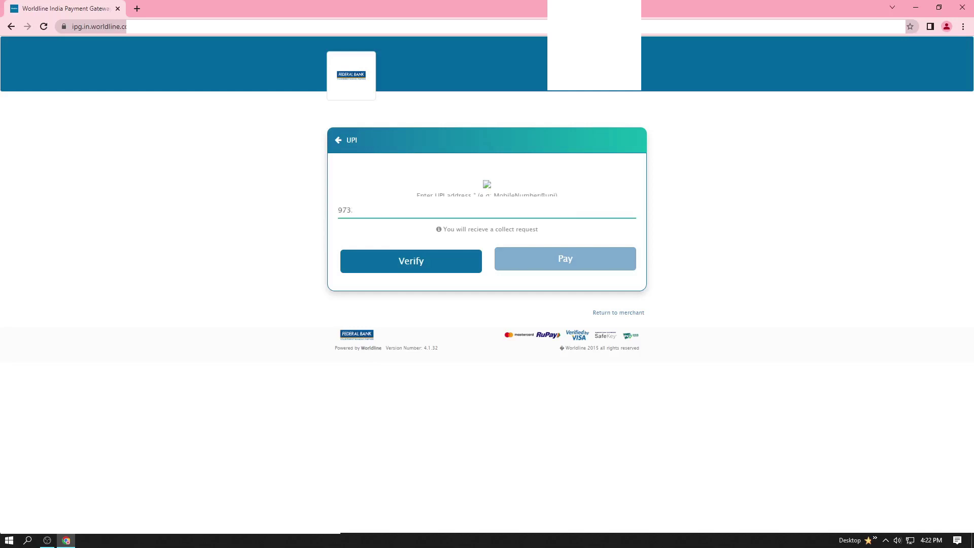
{"action": "left_click", "coordinate": [439, 272]}
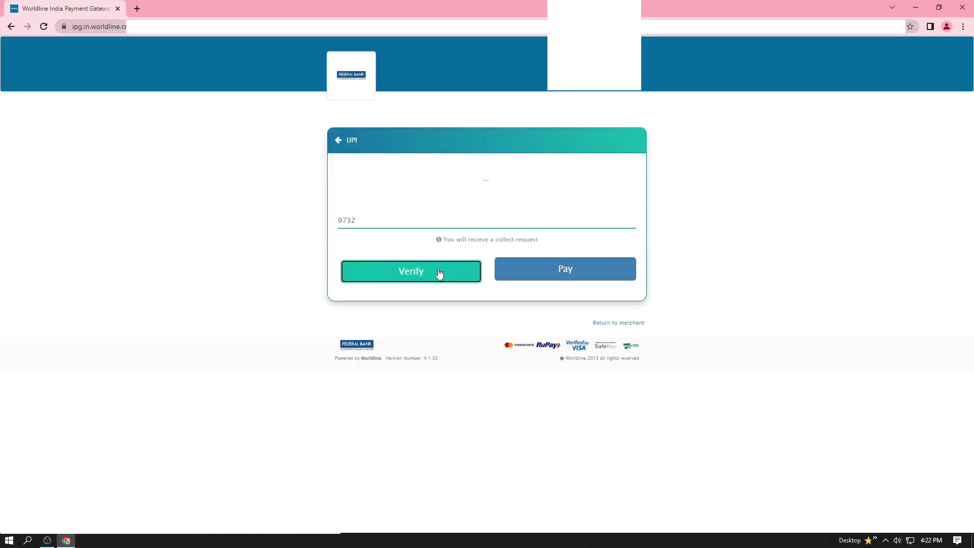
{"action": "left_click", "coordinate": [541, 275]}
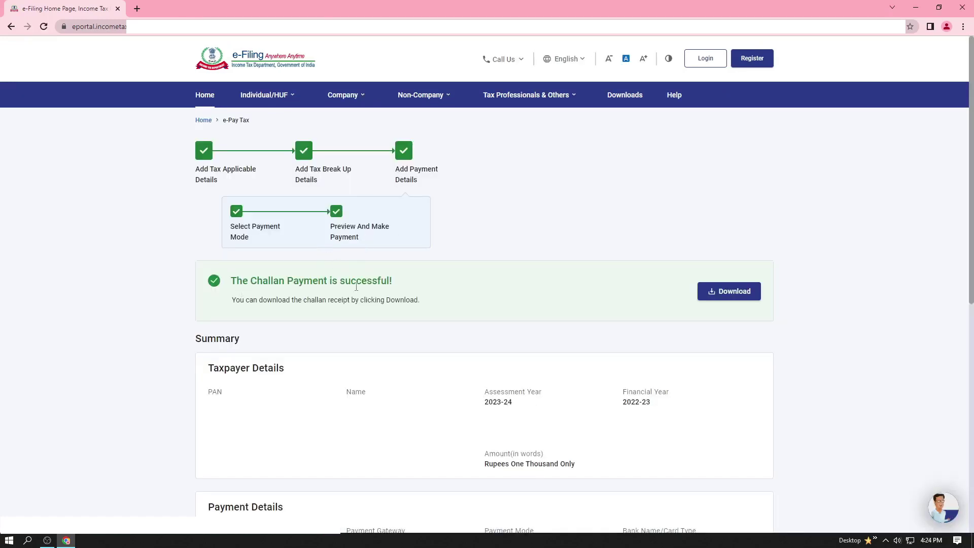
Step: Download the challan receipt from the payment success banner
{"action": "left_click", "coordinate": [736, 296]}
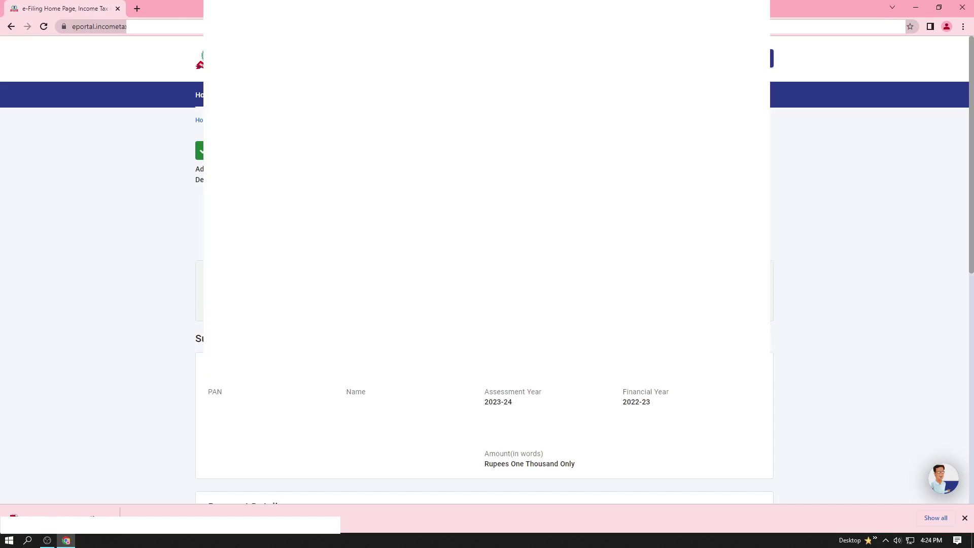
{"action": "scroll", "coordinate": [487, 274], "scroll_direction": "down", "scroll_amount": 4}
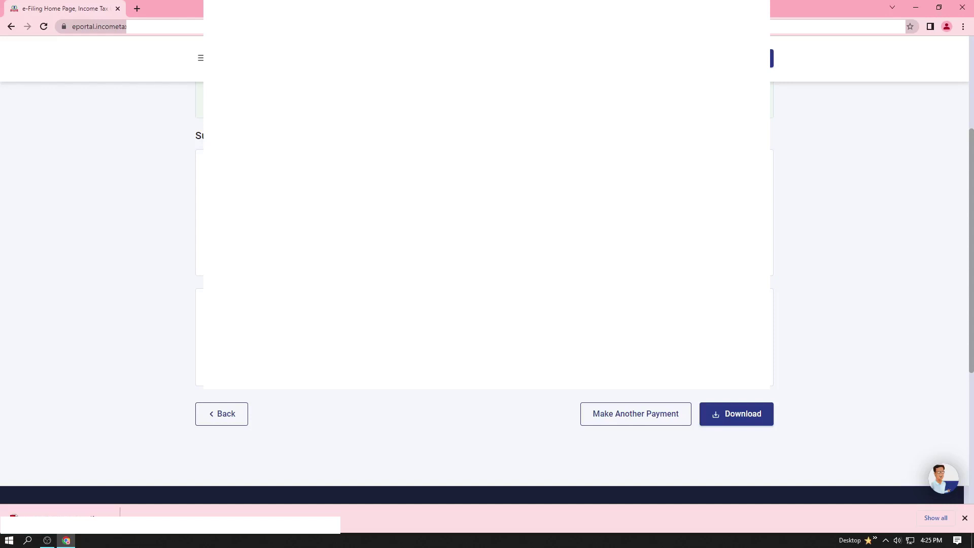
{"action": "scroll", "coordinate": [154, 426], "scroll_direction": "down", "scroll_amount": 2}
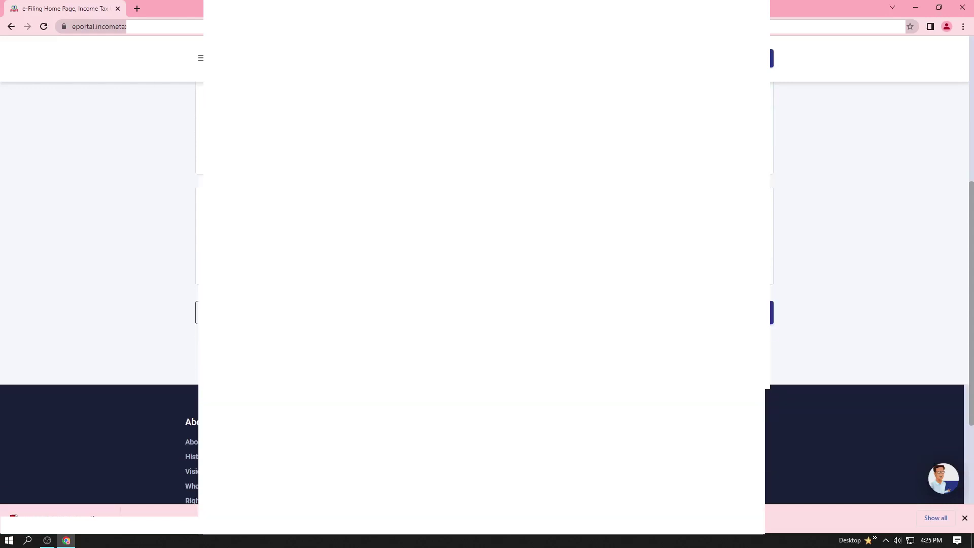
{"action": "scroll", "coordinate": [487, 274], "scroll_direction": "down", "scroll_amount": 2}
{"action": "scroll", "coordinate": [487, 274], "scroll_direction": "up", "scroll_amount": 8}
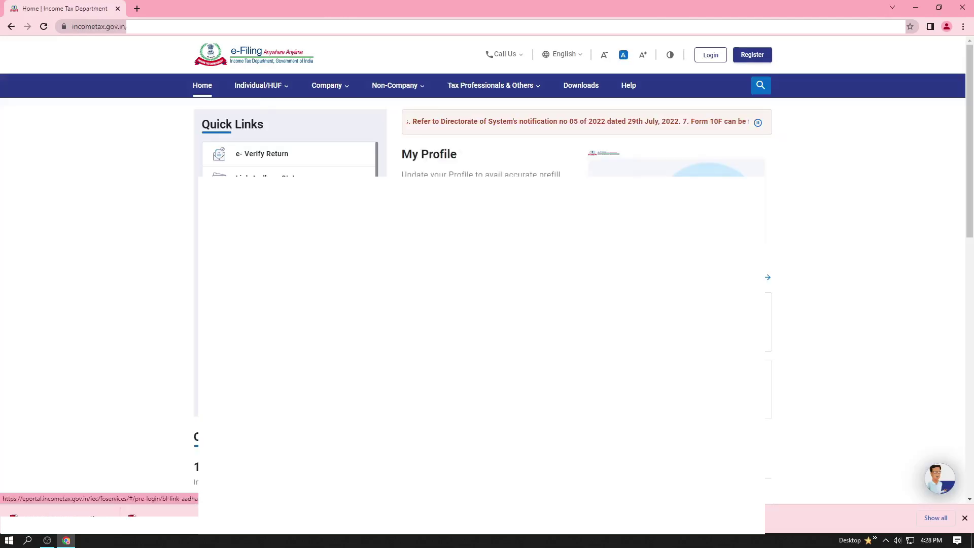
Step: Open the Link Aadhaar form and paste the copied PAN into the PAN field
{"action": "left_click", "coordinate": [272, 206]}
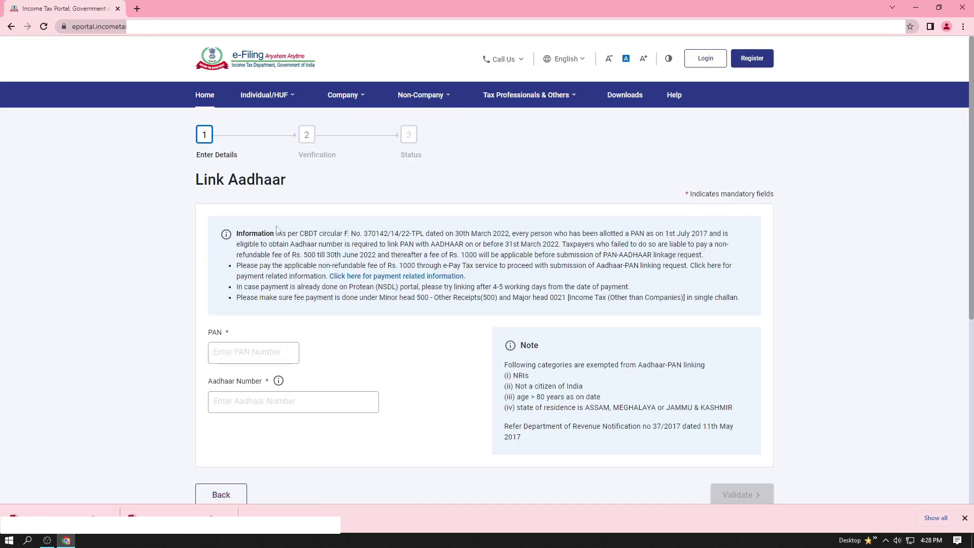
{"action": "left_click", "coordinate": [258, 351]}
{"action": "right_click", "coordinate": [257, 351]}
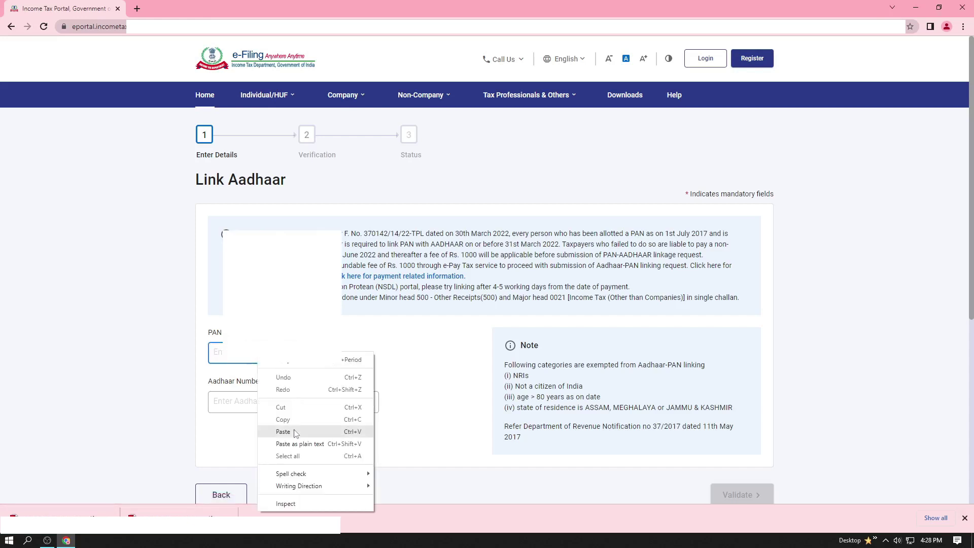
{"action": "left_click", "coordinate": [282, 432]}
{"action": "left_click", "coordinate": [279, 398]}
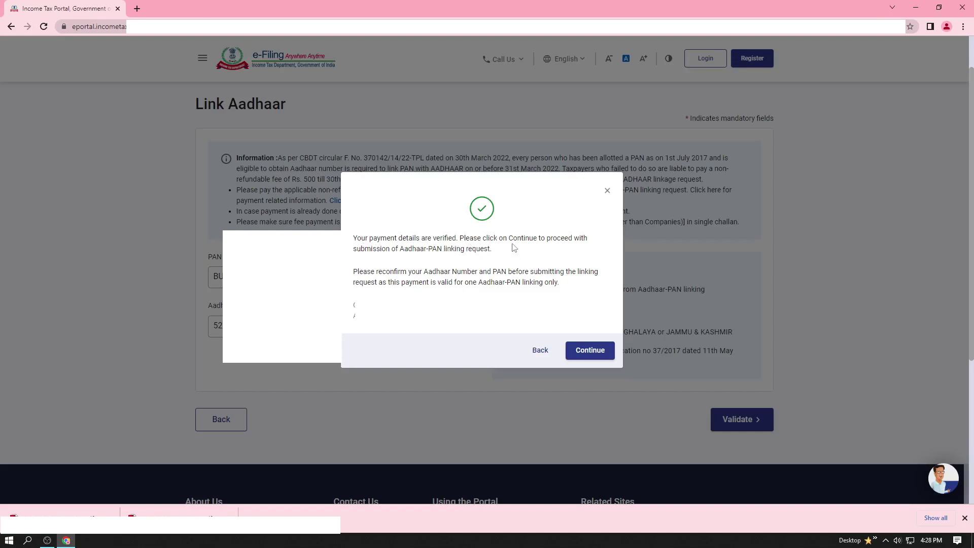
Step: Continue past the payment-verified notice to the linking details form
{"action": "left_click", "coordinate": [590, 350]}
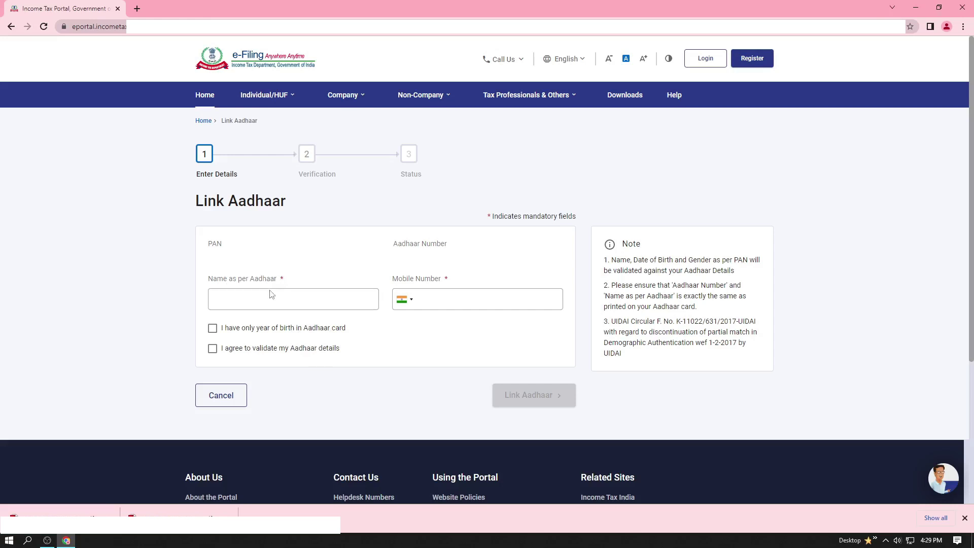
Step: Fill in the name as per Aadhaar on the Link Aadhaar details form
{"action": "left_click", "coordinate": [317, 302]}
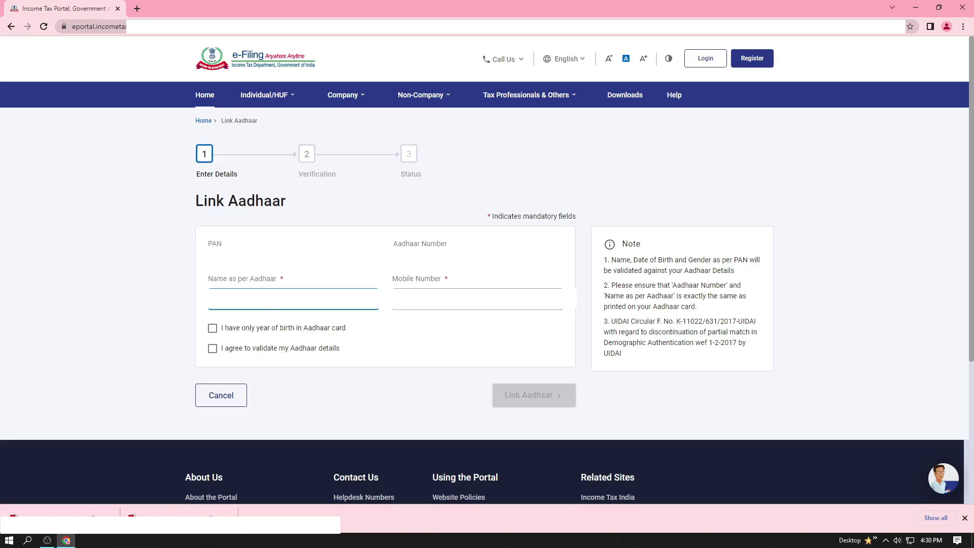
{"action": "left_click", "coordinate": [399, 301]}
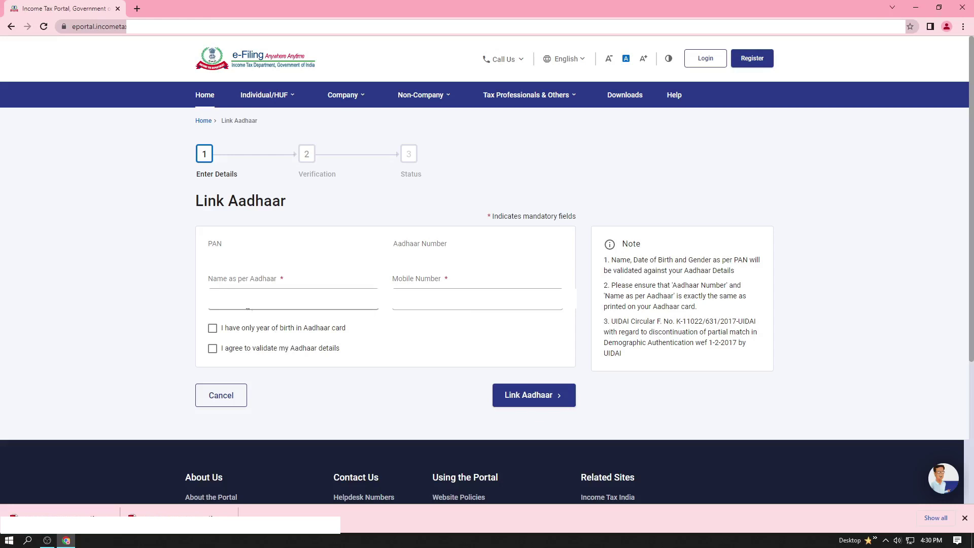
Step: Submit the Aadhaar-PAN link request with the Link Aadhaar button
{"action": "left_click", "coordinate": [533, 396]}
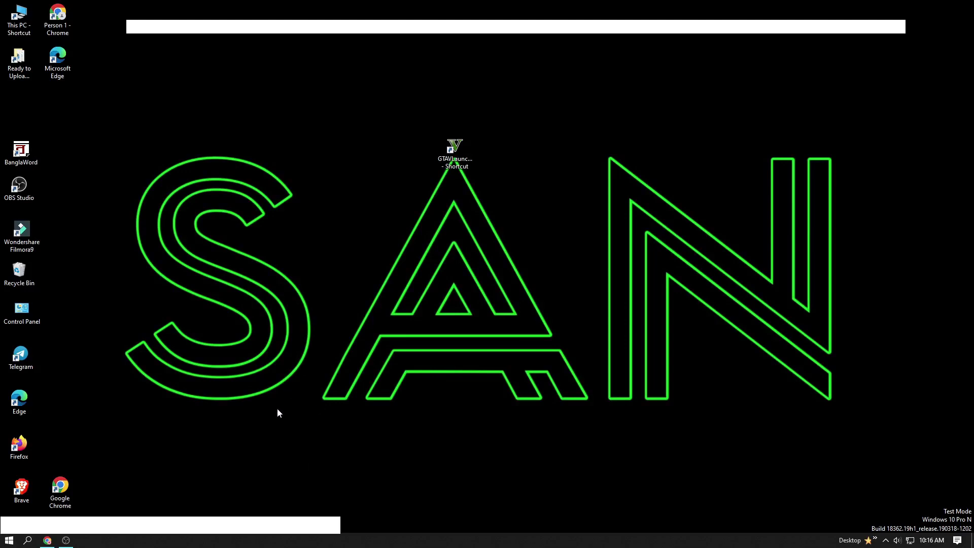
Step: Reopen the browser and search Google for 'income tax'
{"action": "left_click", "coordinate": [46, 541]}
{"action": "left_click", "coordinate": [449, 190]}
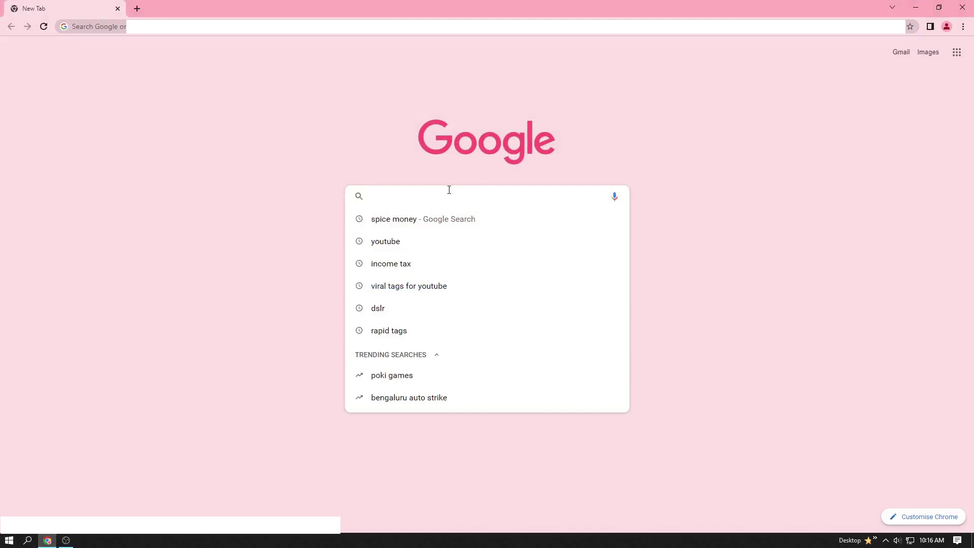
{"action": "left_click", "coordinate": [434, 263]}
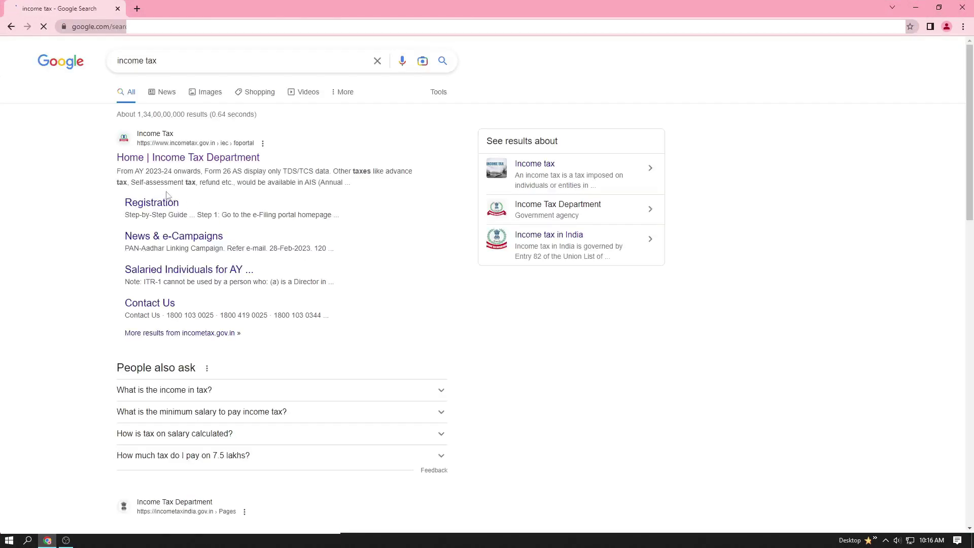
Step: Check Link Aadhaar Status with the PAN and Aadhaar number, confirming they are already linked
{"action": "left_click", "coordinate": [150, 161]}
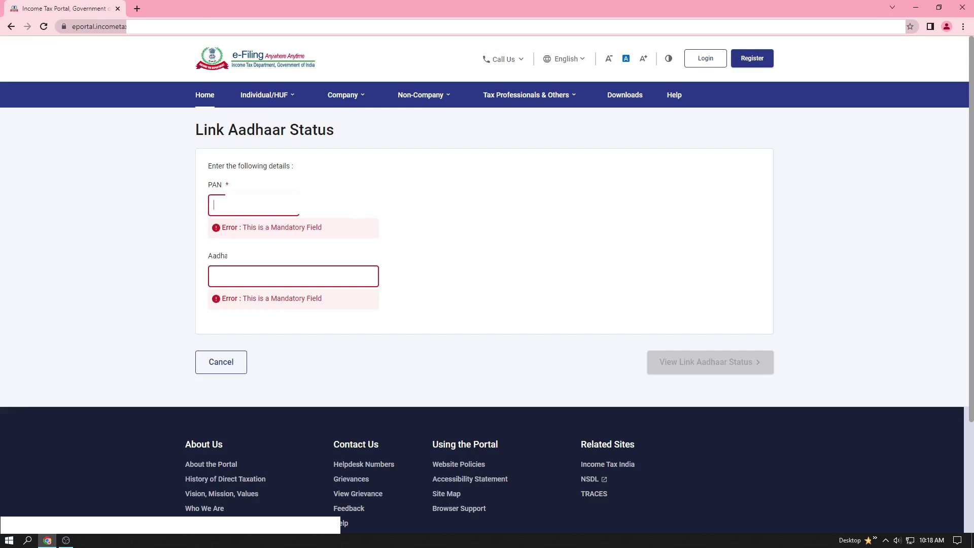
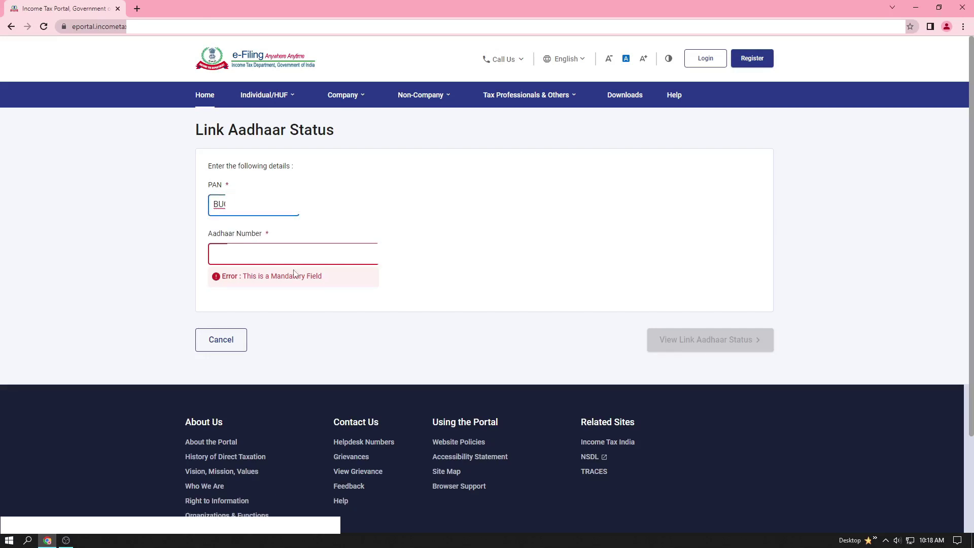
{"action": "left_click", "coordinate": [218, 253]}
{"action": "type", "text": "527"}
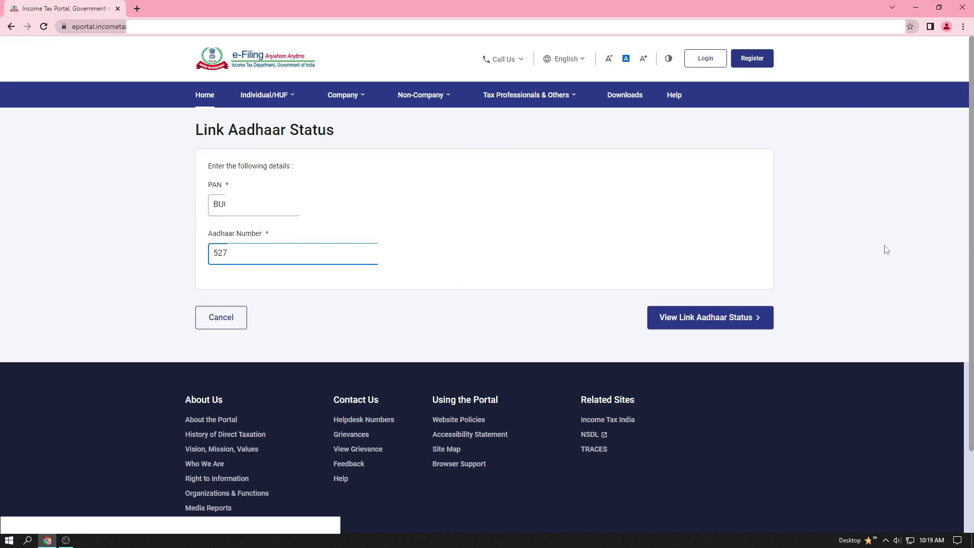
{"action": "left_click", "coordinate": [683, 326]}
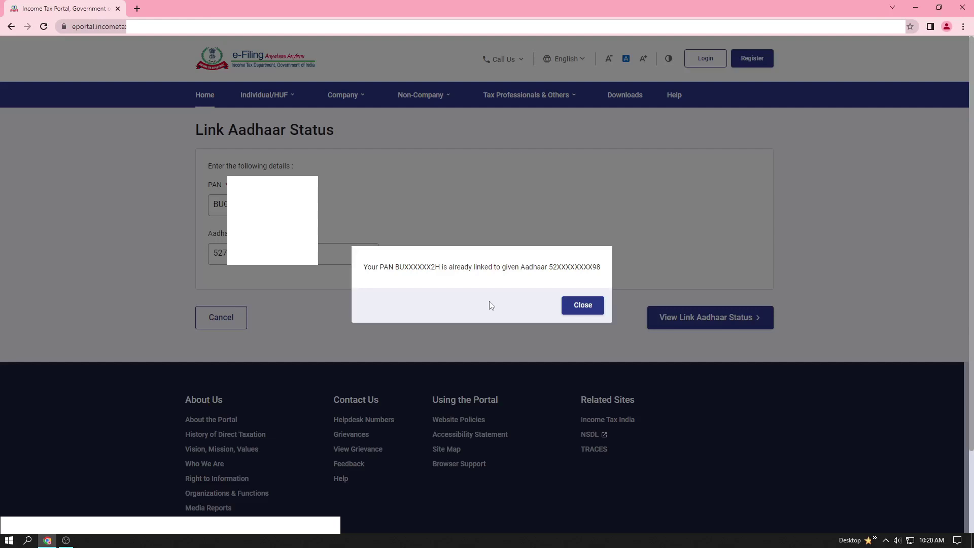